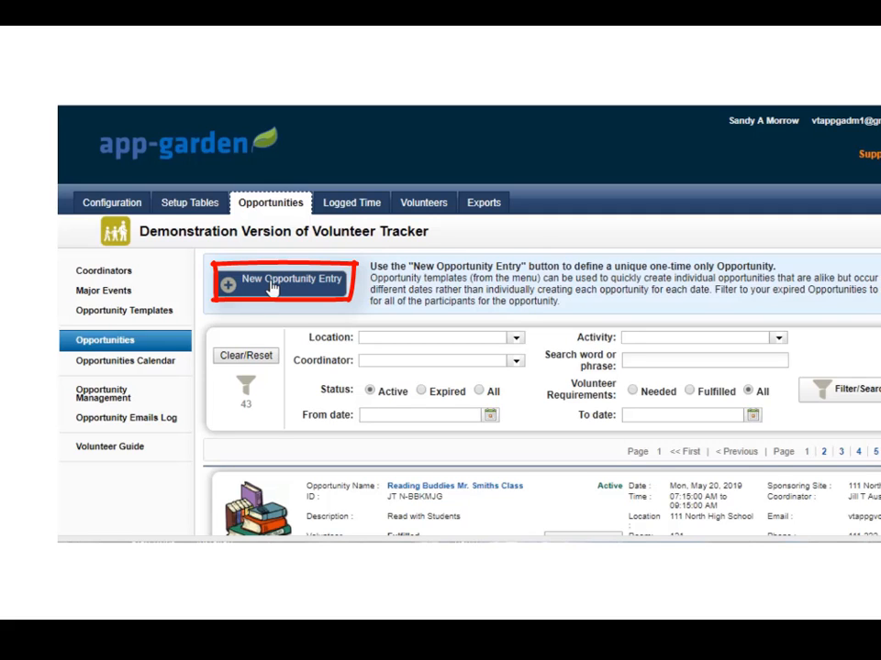
Start a new one-time opportunity entry, examine the fields on its form, and cancel it without saving.
{"action": "left_click", "coordinate": [270, 287]}
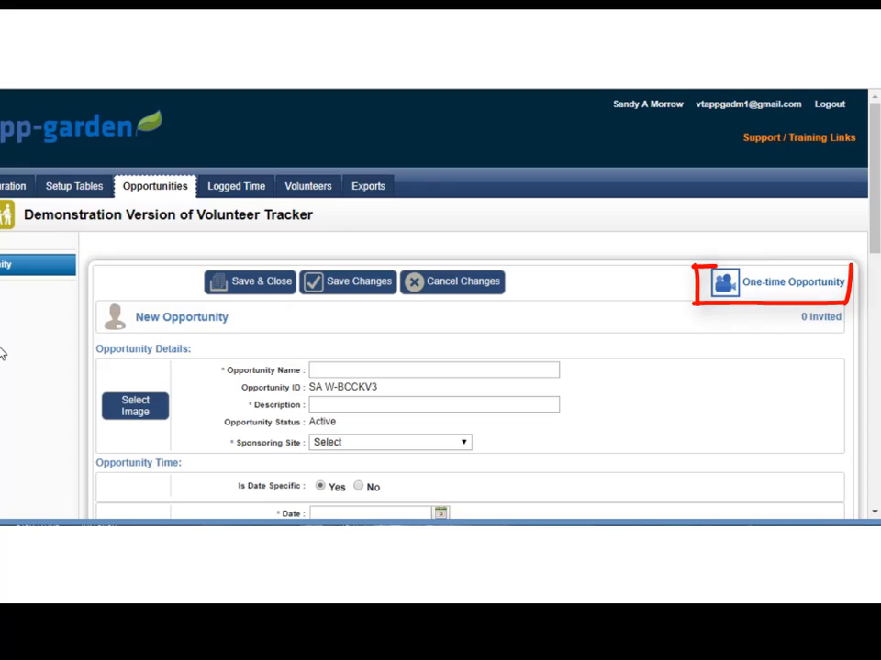
{"action": "left_click", "coordinate": [772, 287]}
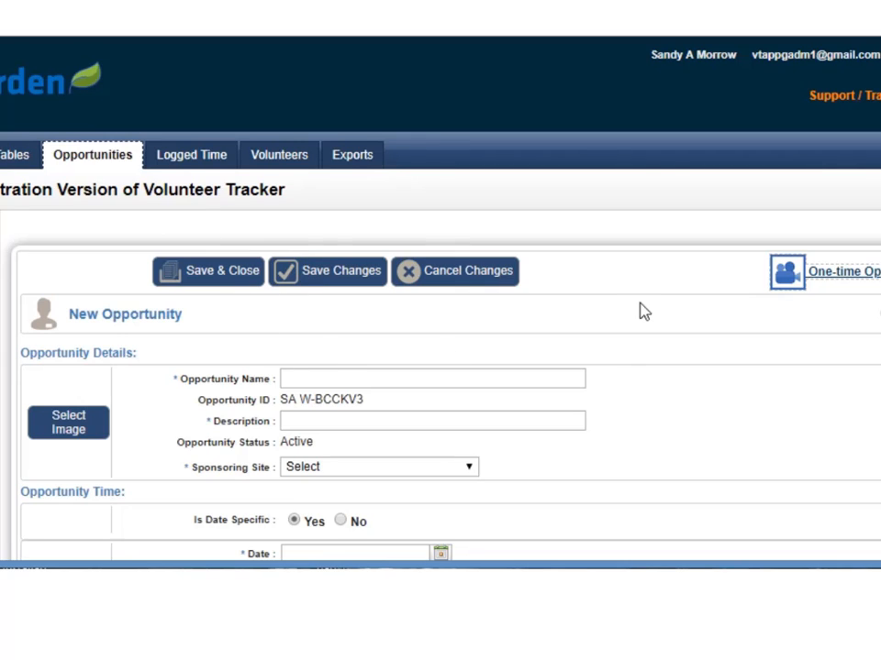
{"action": "scroll", "coordinate": [643, 312], "scroll_direction": "down", "scroll_amount": 2}
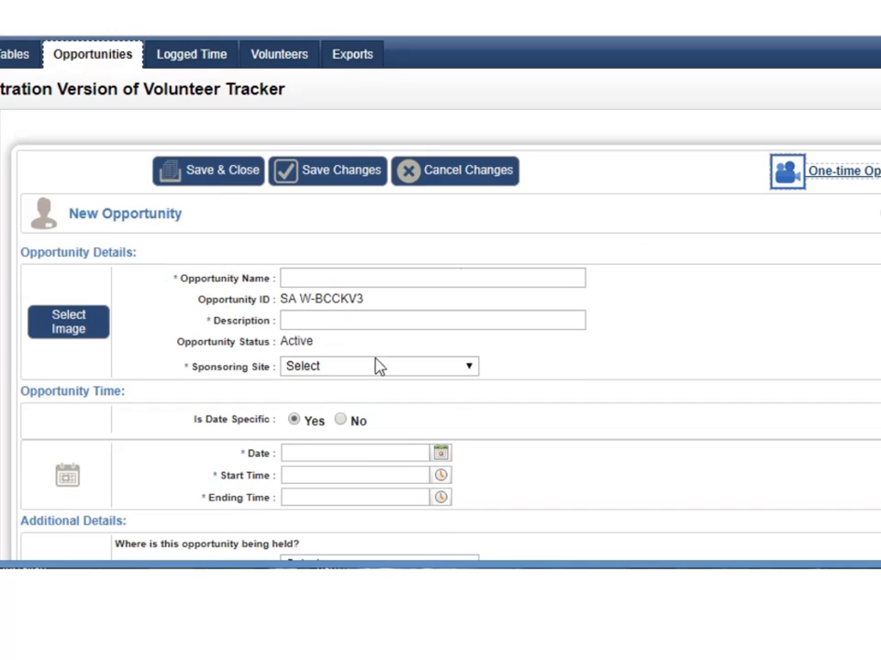
{"action": "scroll", "coordinate": [585, 338], "scroll_direction": "down", "scroll_amount": 4}
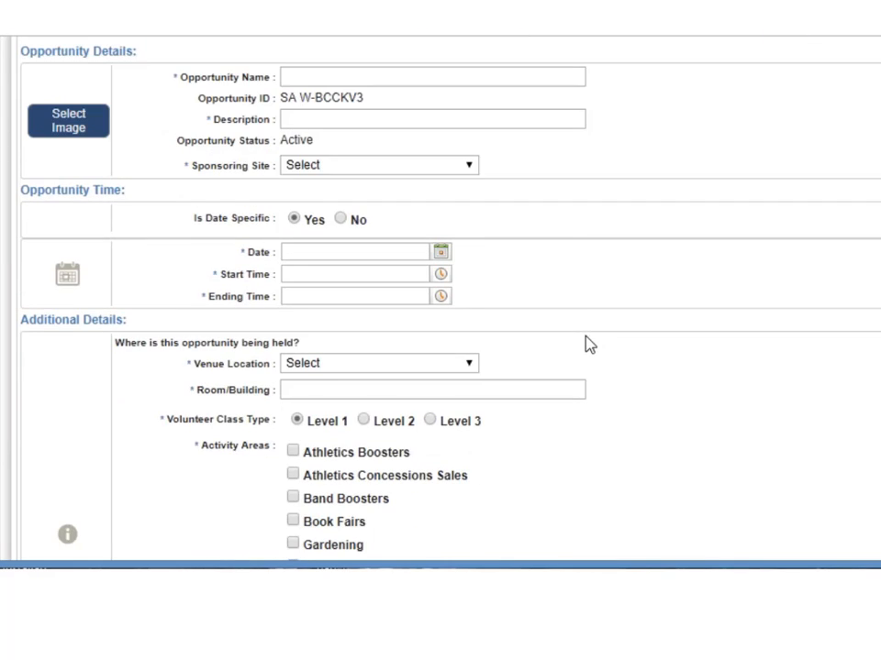
{"action": "scroll", "coordinate": [589, 344], "scroll_direction": "down", "scroll_amount": 6}
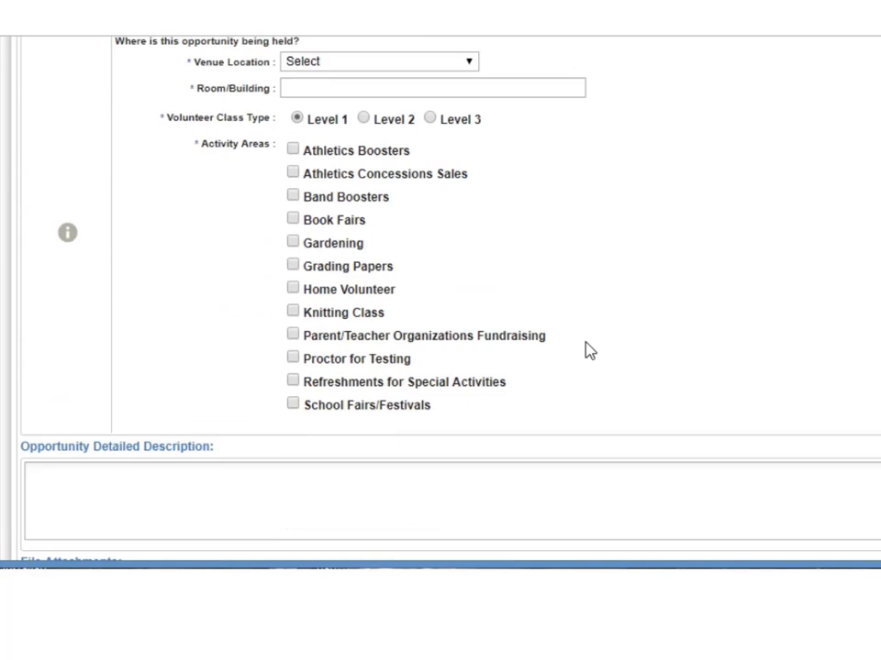
{"action": "scroll", "coordinate": [589, 352], "scroll_direction": "down", "scroll_amount": 4}
{"action": "scroll", "coordinate": [588, 351], "scroll_direction": "up", "scroll_amount": 15}
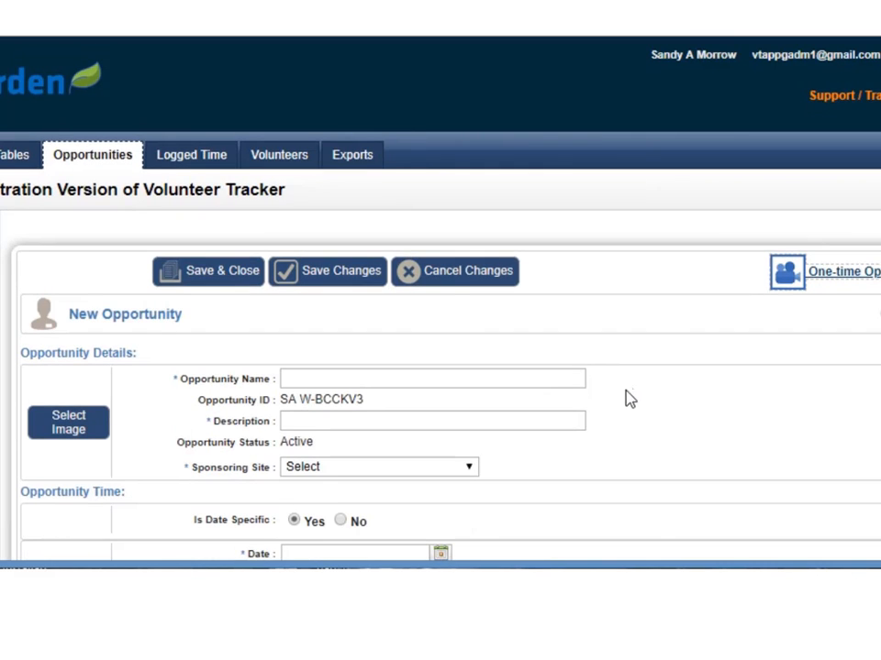
{"action": "left_click", "coordinate": [443, 275]}
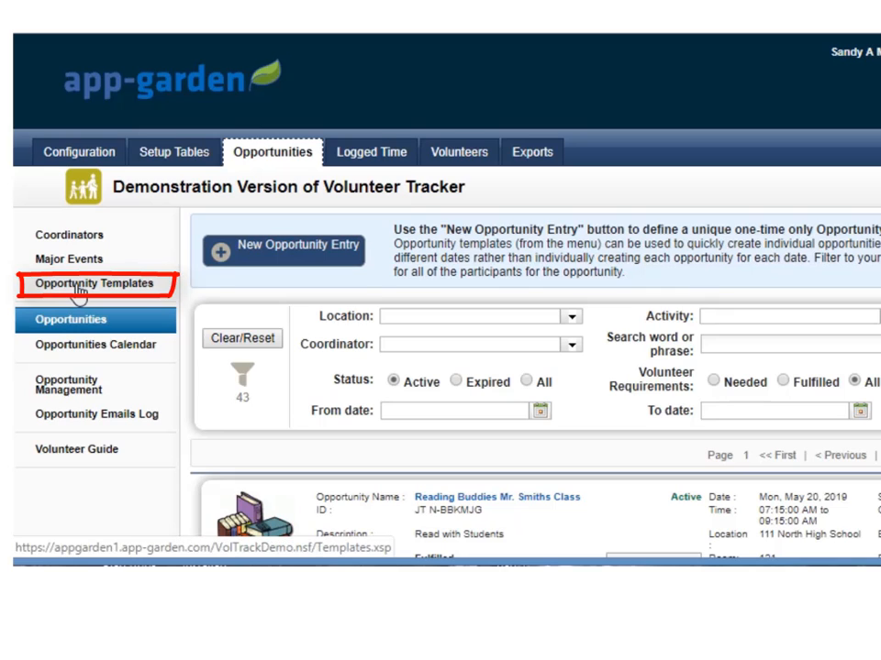
Create a new opportunity template and enter its template name as "Reading with" followed by the teacher's name.
{"action": "left_click", "coordinate": [78, 288]}
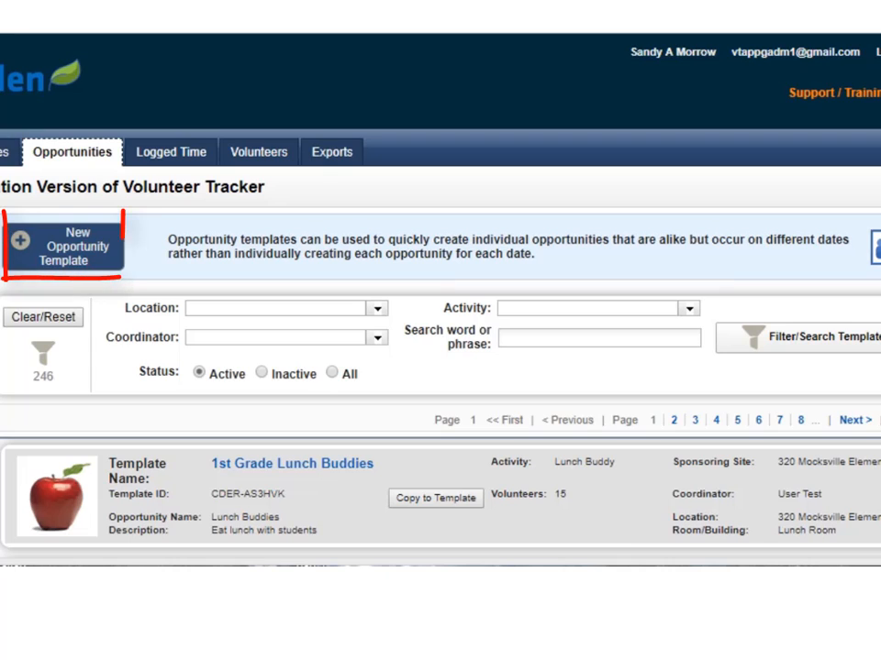
{"action": "left_click", "coordinate": [72, 257]}
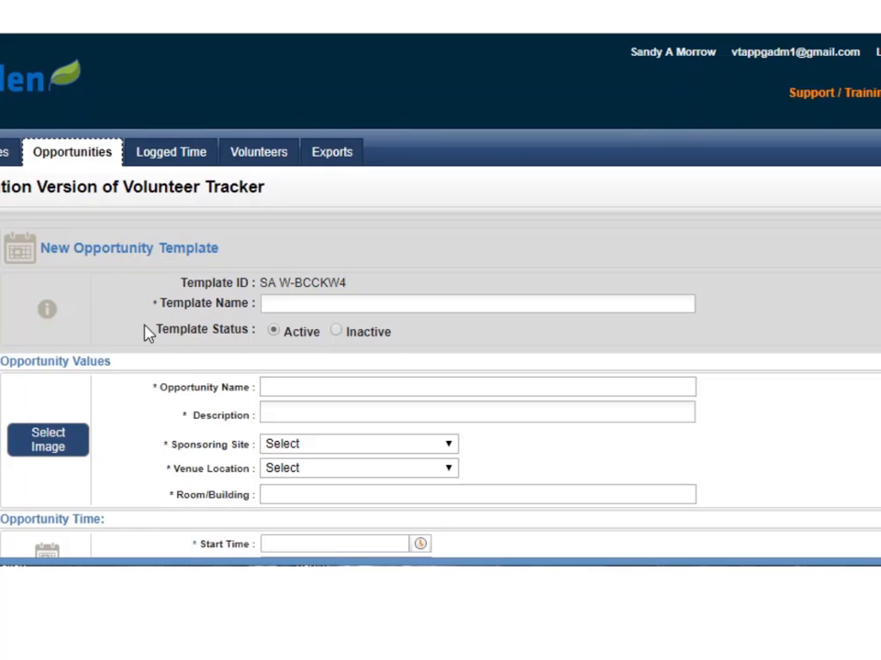
{"action": "left_click", "coordinate": [373, 304]}
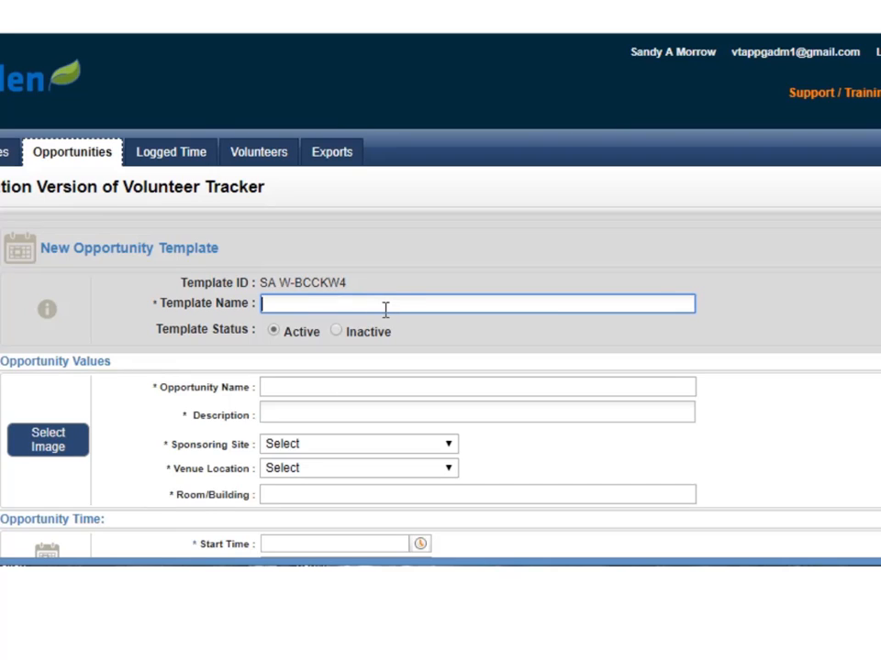
{"action": "type", "text": "Reading wit"}
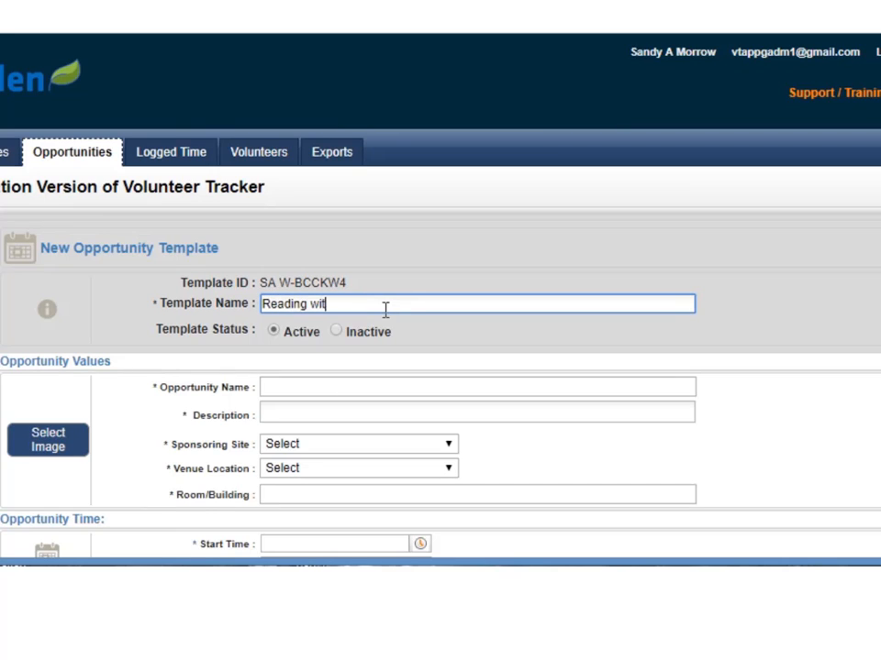
{"action": "type", "text": "h Mr. Smith"}
Enter the opportunity name as "Reading with" plus the teacher's name, and set the description to "Reading".
{"action": "left_click", "coordinate": [317, 385]}
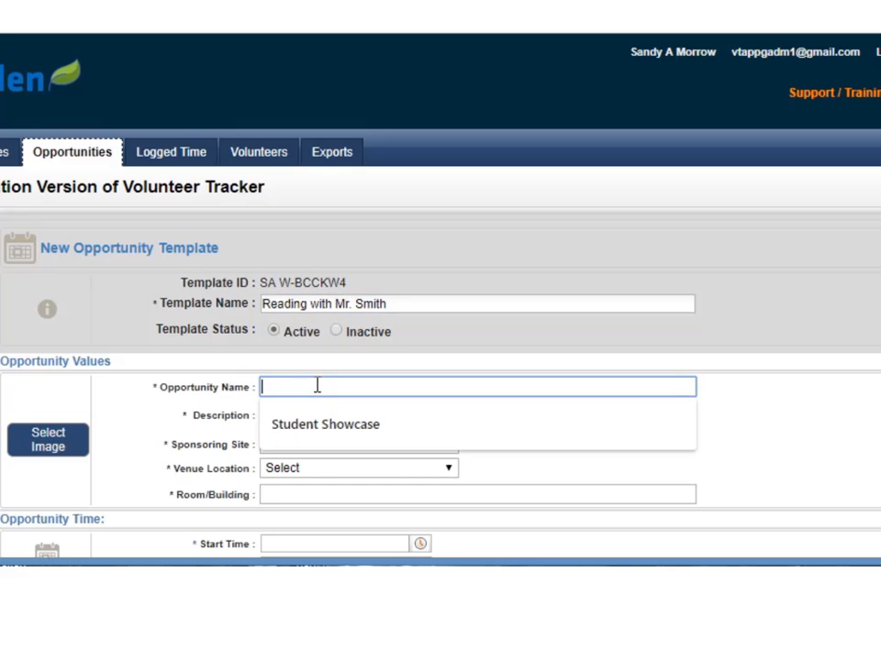
{"action": "type", "text": "Reading "}
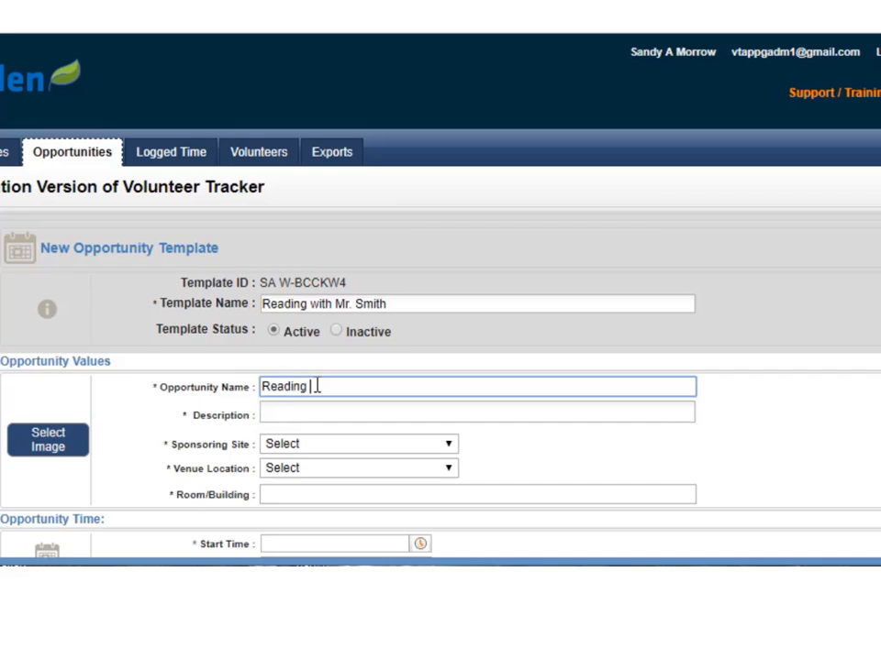
{"action": "type", "text": "with Mr. Smith"}
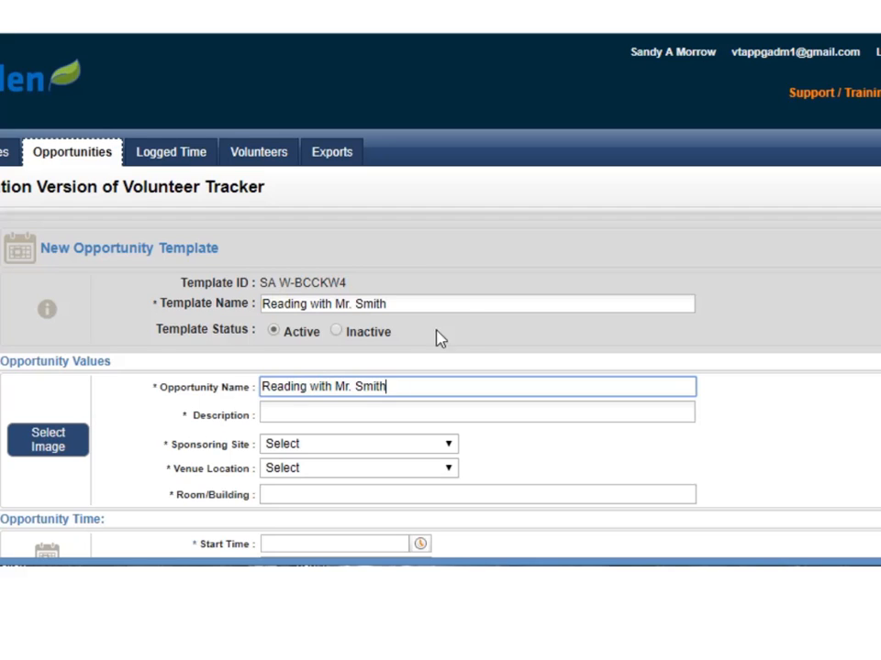
{"action": "scroll", "coordinate": [474, 330], "scroll_direction": "down", "scroll_amount": 1}
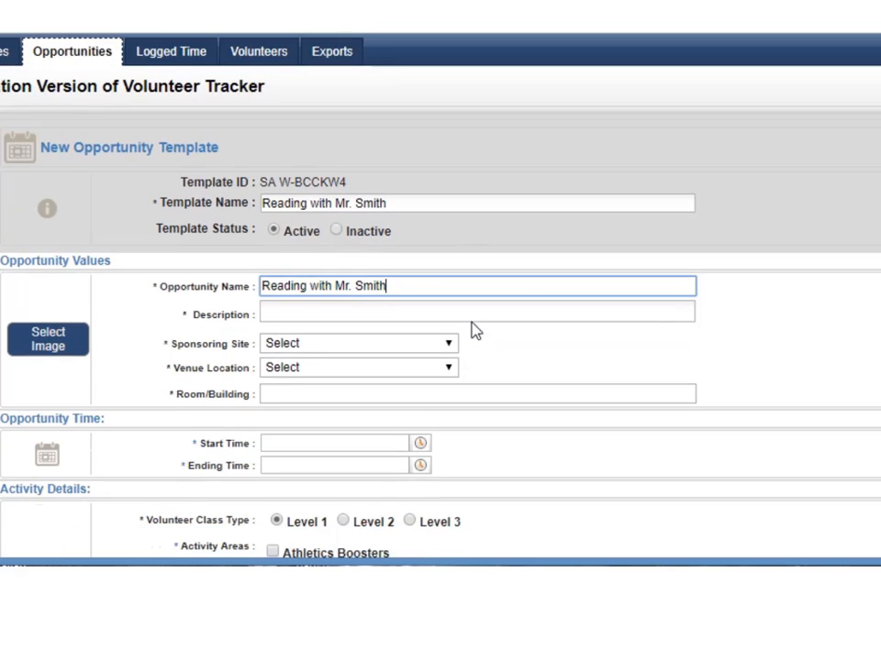
{"action": "left_click", "coordinate": [334, 314]}
{"action": "type", "text": "Re"}
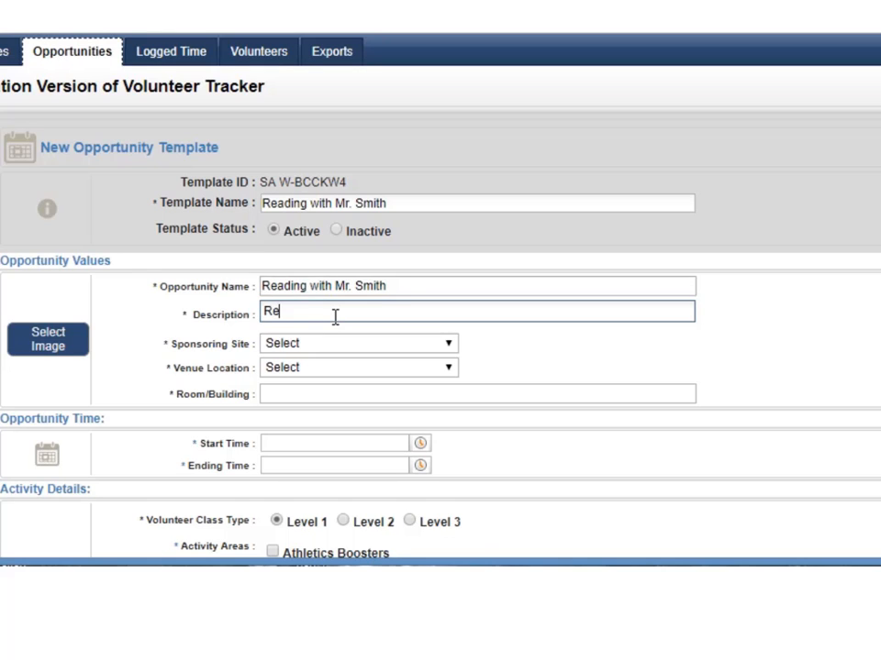
{"action": "type", "text": "ading"}
Set the sponsoring site and venue location to 111 North High School, and enter the teacher's classroom as the room.
{"action": "left_click", "coordinate": [335, 346]}
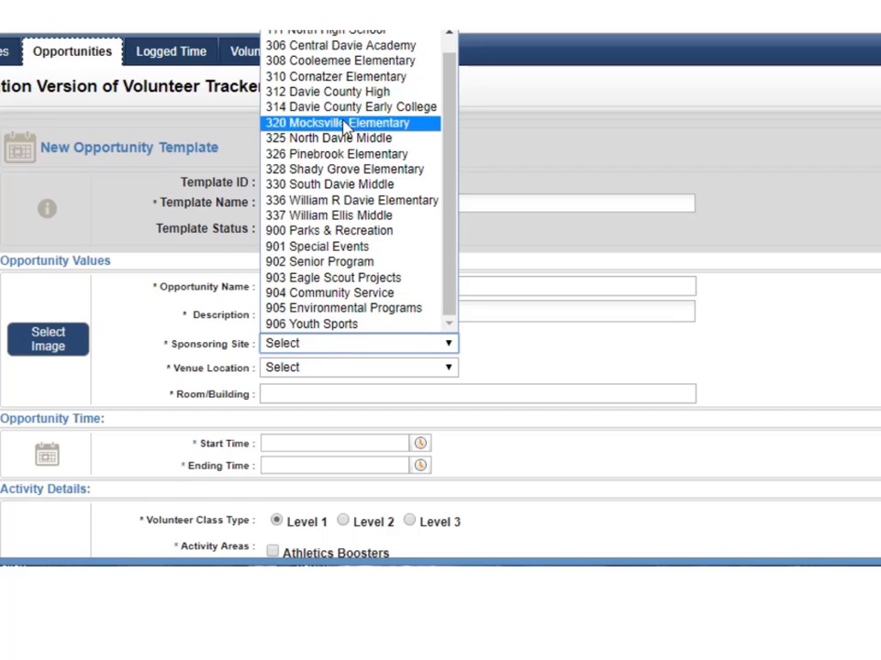
{"action": "scroll", "coordinate": [372, 123], "scroll_direction": "up", "scroll_amount": 1}
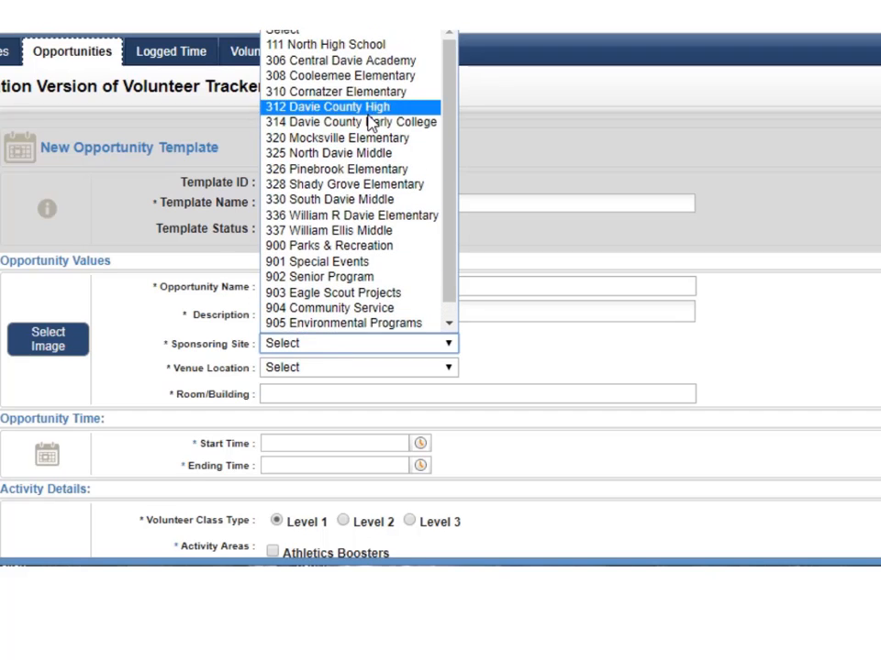
{"action": "left_click", "coordinate": [366, 43]}
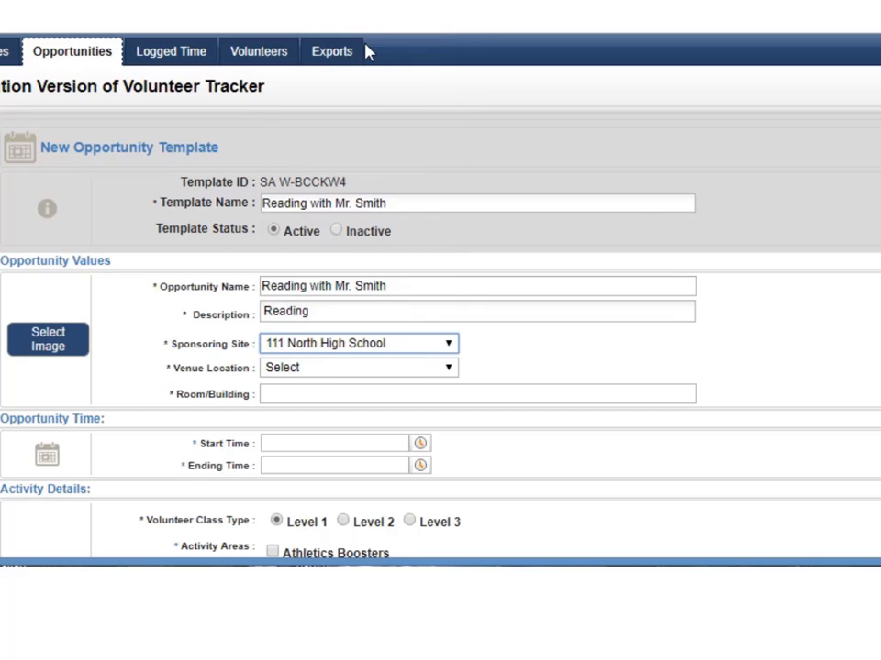
{"action": "left_click", "coordinate": [293, 394]}
{"action": "type", "text": "Mr. "}
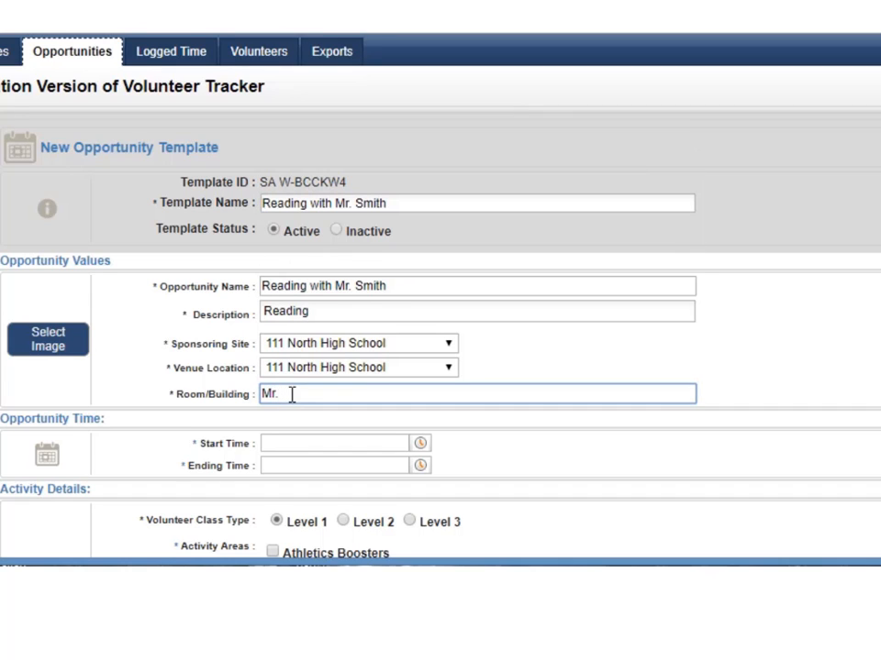
{"action": "type", "text": "Sm"}
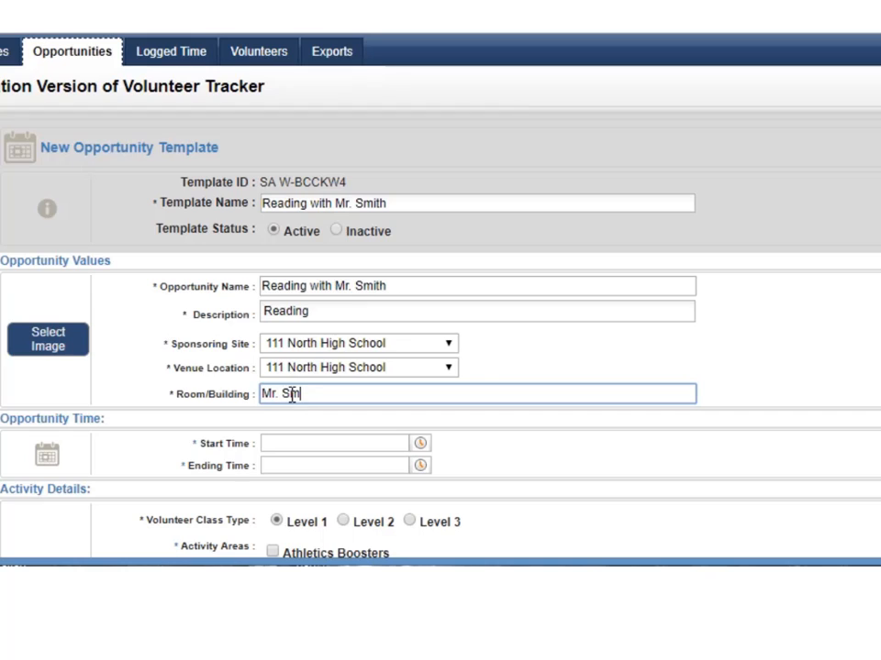
{"action": "type", "text": "ith's Classroom"}
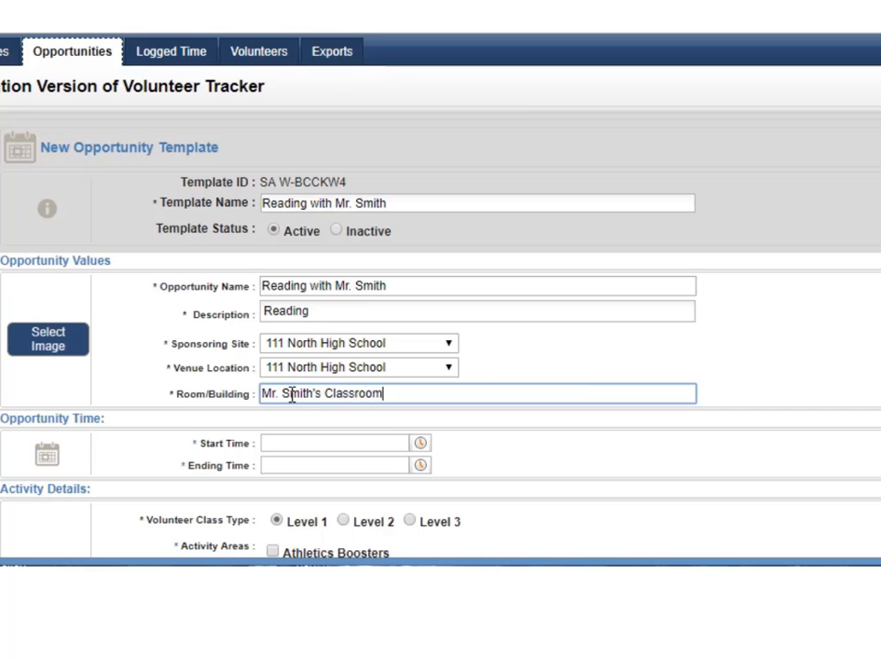
Set the template's start time to 8:00 AM and its ending time to 10:00 AM.
{"action": "scroll", "coordinate": [495, 487], "scroll_direction": "down", "scroll_amount": 1}
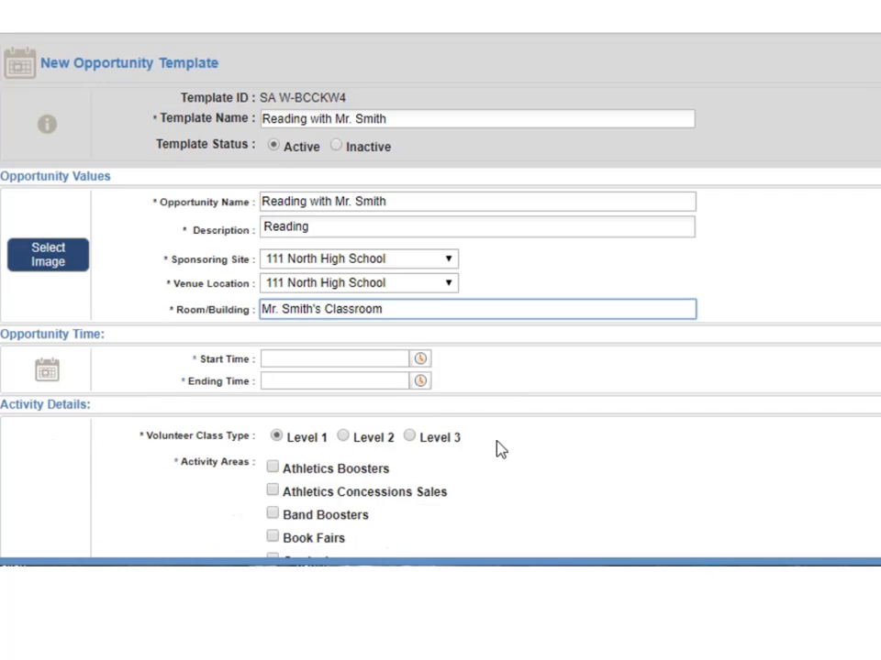
{"action": "left_click", "coordinate": [421, 344]}
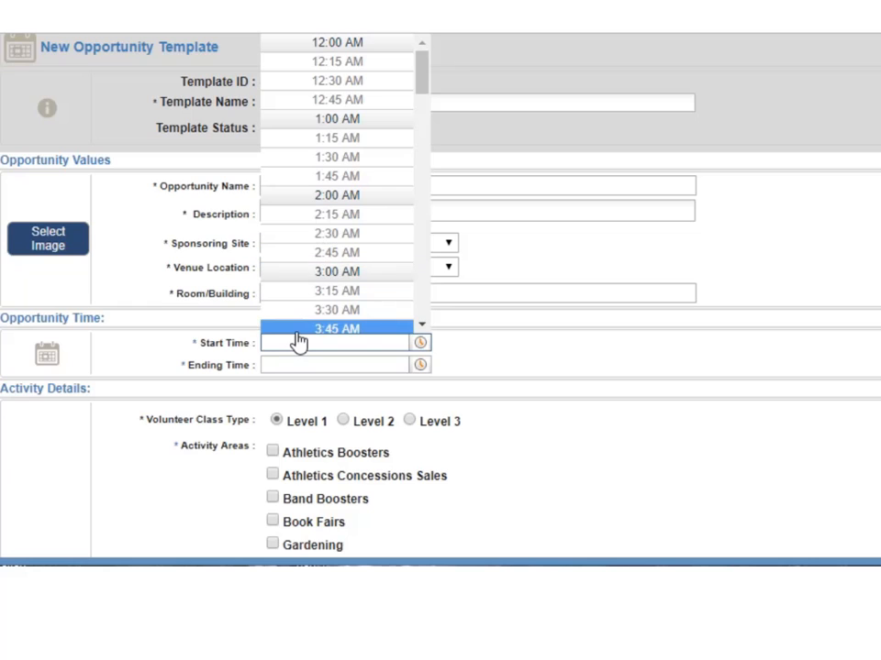
{"action": "type", "text": "8"}
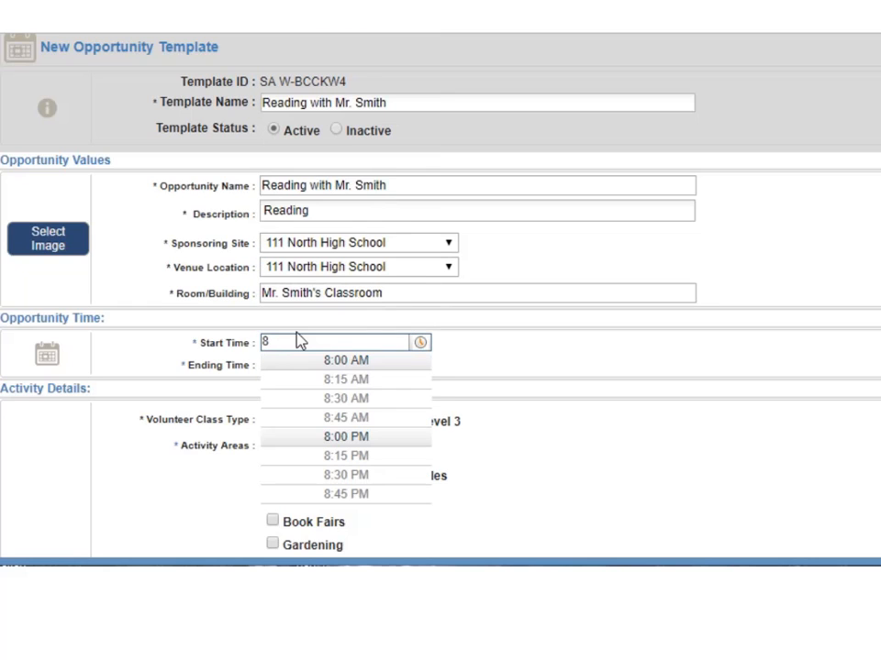
{"action": "left_click", "coordinate": [302, 362]}
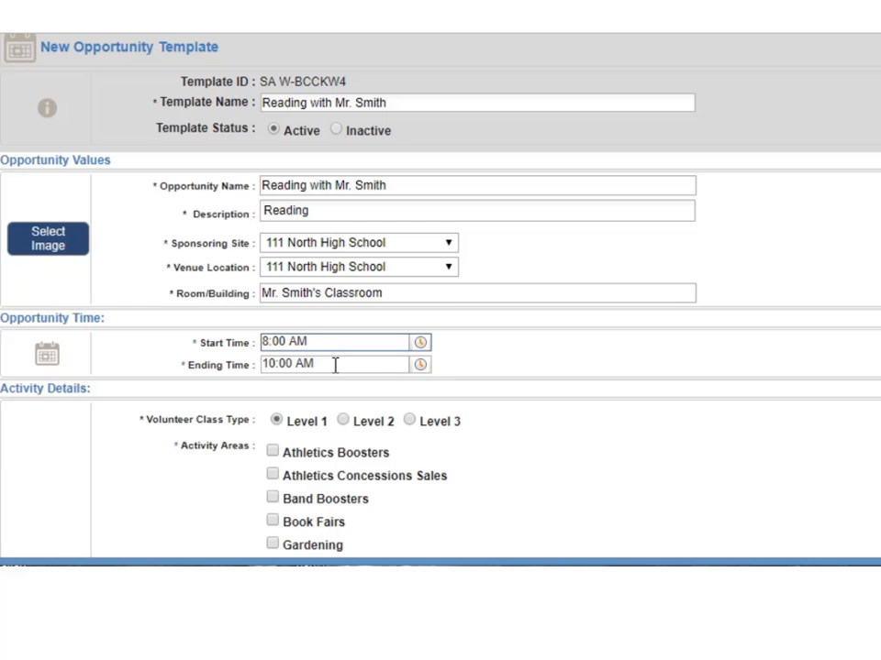
Set the volunteer class type to Level 3 and select Reading/Program Buddy as the activity area.
{"action": "scroll", "coordinate": [576, 441], "scroll_direction": "down", "scroll_amount": 2}
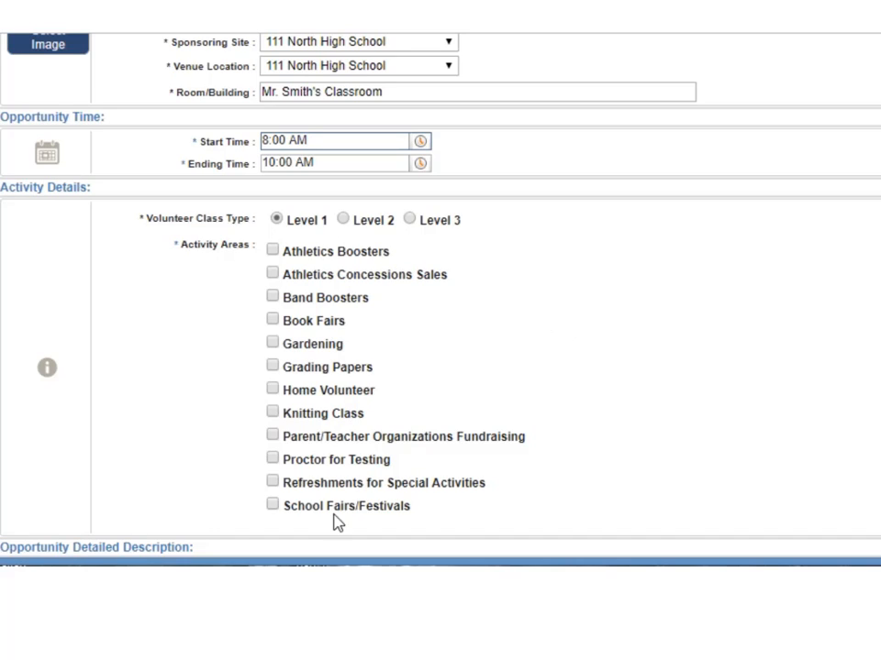
{"action": "left_click", "coordinate": [344, 223]}
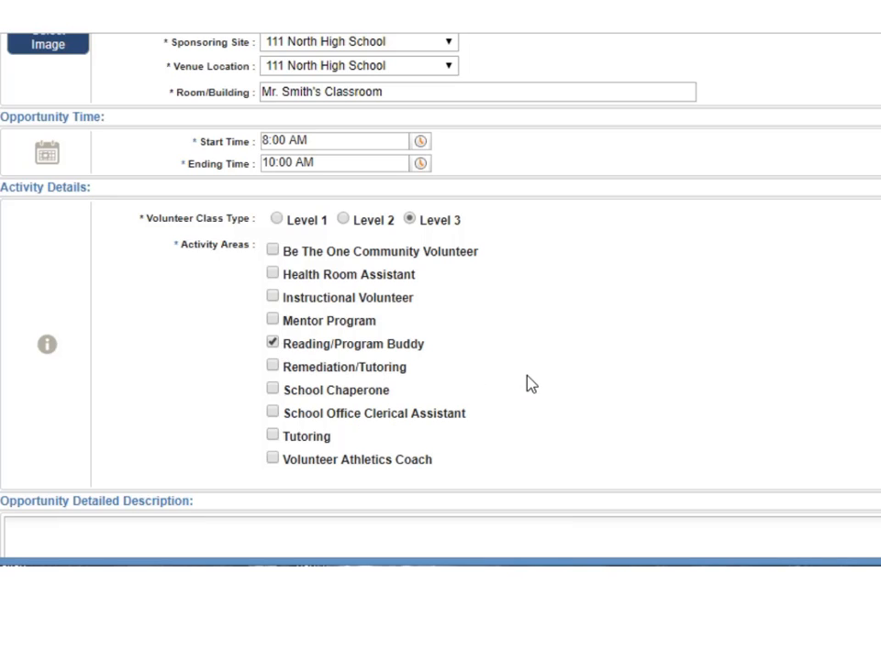
Choose the sandbox coordinator account as the person coordinating the opportunity.
{"action": "scroll", "coordinate": [580, 347], "scroll_direction": "down", "scroll_amount": 2}
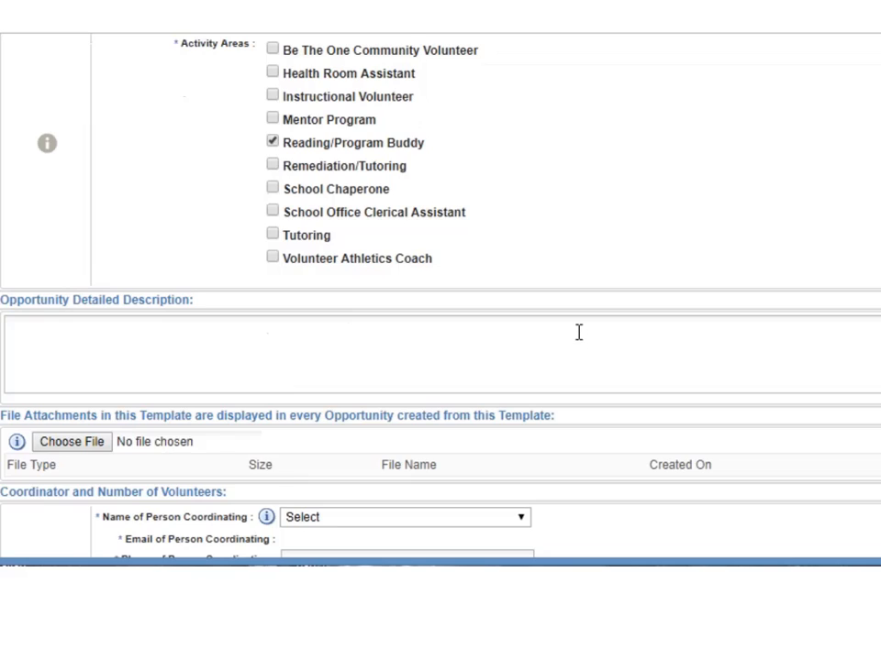
{"action": "scroll", "coordinate": [443, 257], "scroll_direction": "down", "scroll_amount": 1}
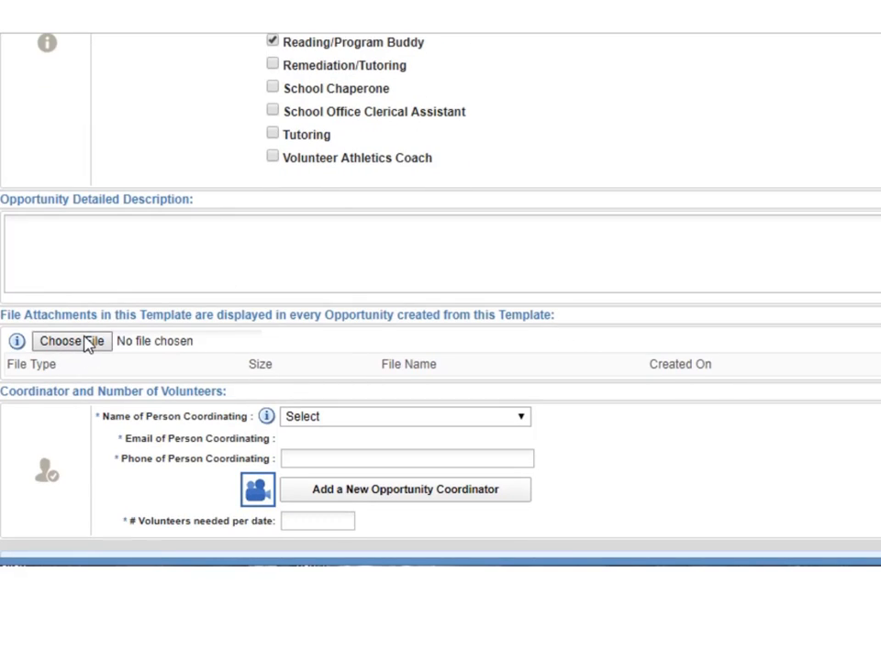
{"action": "left_click", "coordinate": [358, 421]}
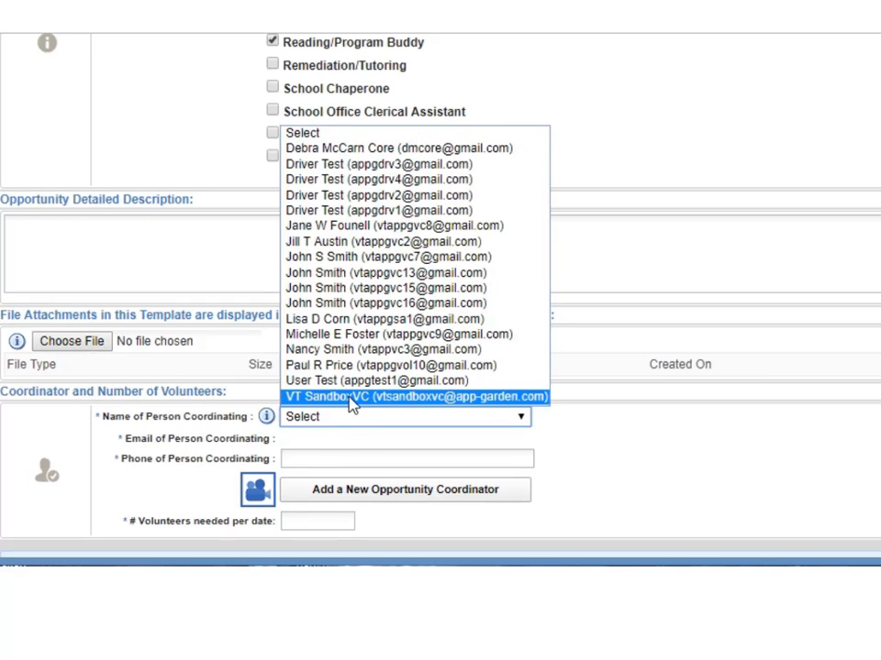
{"action": "left_click", "coordinate": [352, 398]}
Set the number of volunteers needed per date to 2 and try to save the template and create opportunities.
{"action": "scroll", "coordinate": [373, 394], "scroll_direction": "down", "scroll_amount": 1}
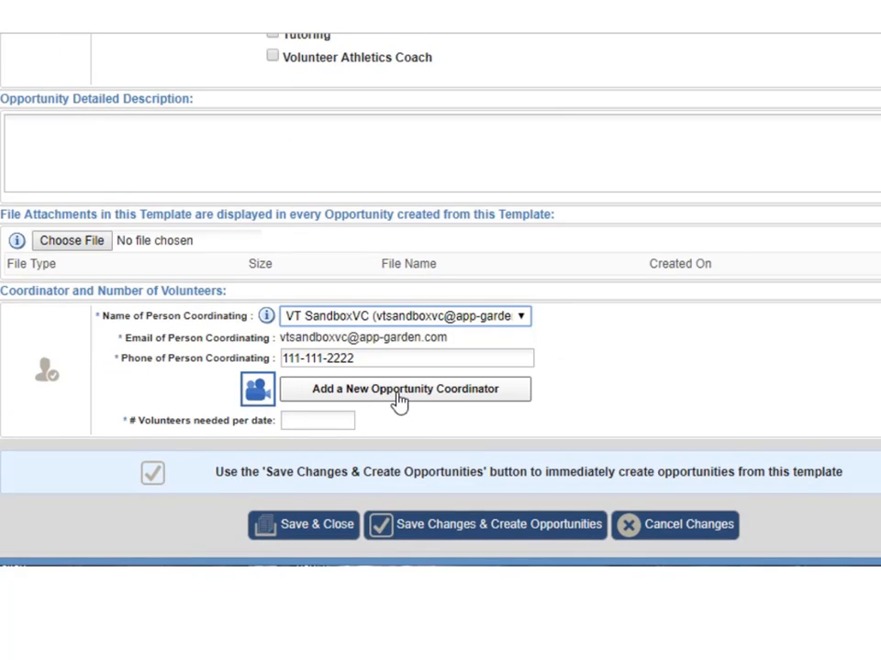
{"action": "left_click", "coordinate": [310, 420]}
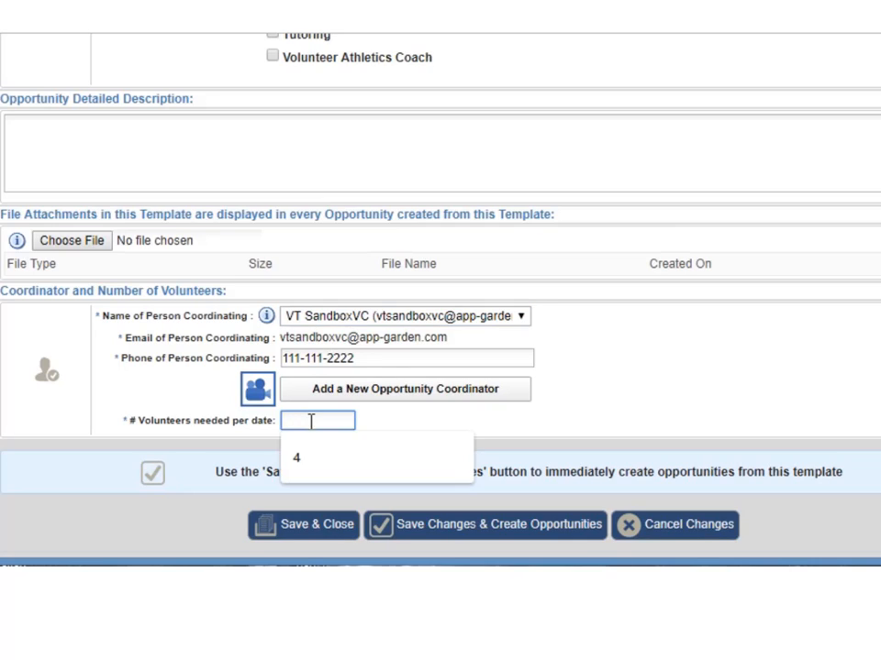
{"action": "type", "text": "2"}
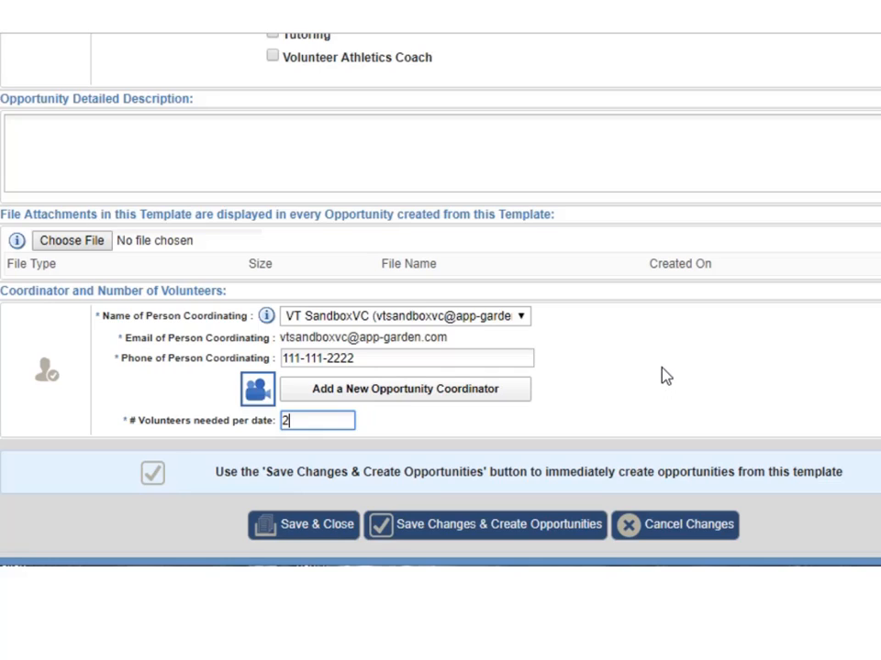
{"action": "left_click", "coordinate": [480, 530]}
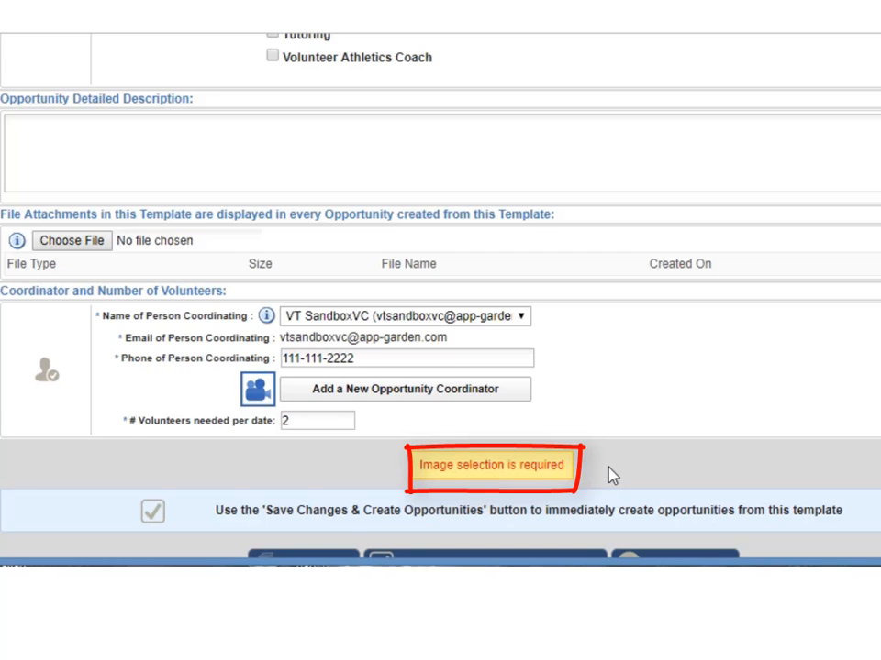
Choose the Books 1 picture as the image for the opportunity template.
{"action": "scroll", "coordinate": [612, 476], "scroll_direction": "up", "scroll_amount": 6}
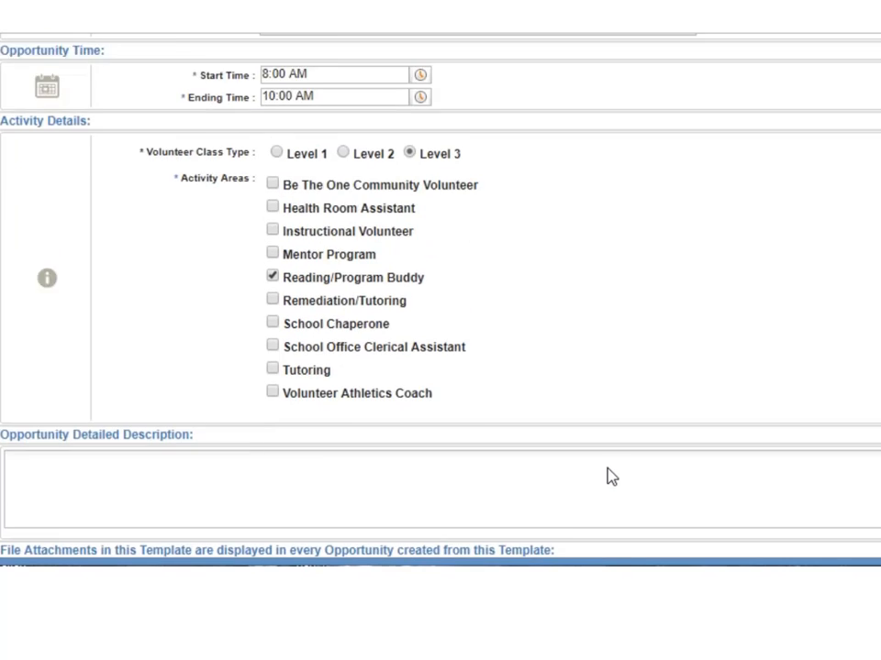
{"action": "scroll", "coordinate": [615, 465], "scroll_direction": "up", "scroll_amount": 1}
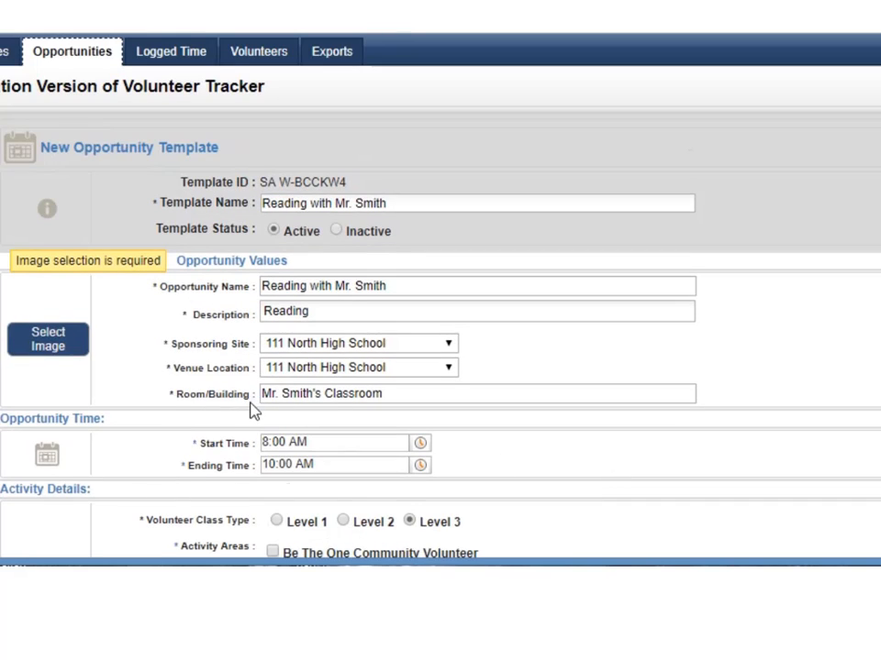
{"action": "left_click", "coordinate": [53, 342]}
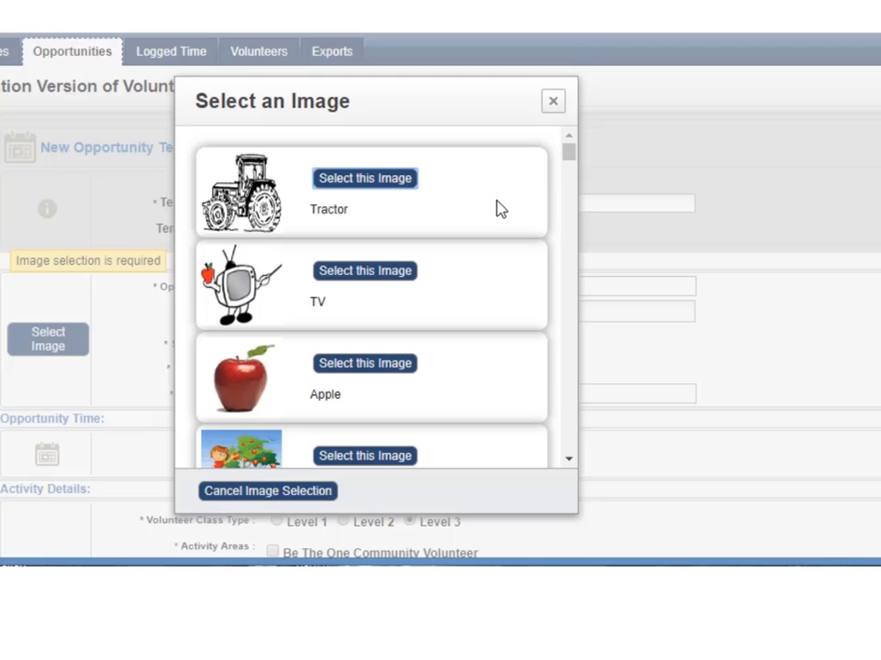
{"action": "scroll", "coordinate": [499, 209], "scroll_direction": "down", "scroll_amount": 1}
{"action": "scroll", "coordinate": [498, 209], "scroll_direction": "down", "scroll_amount": 5}
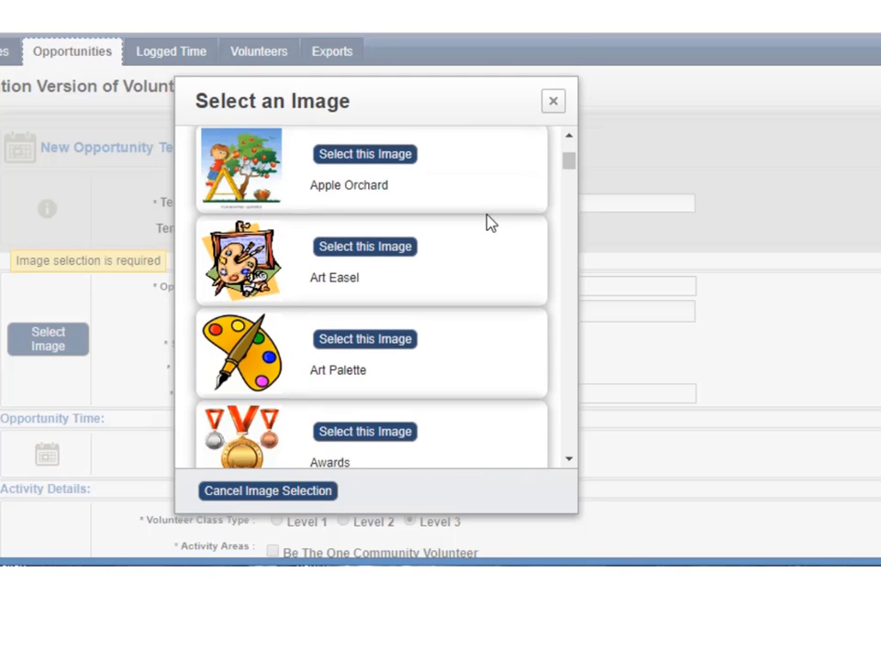
{"action": "scroll", "coordinate": [475, 251], "scroll_direction": "down", "scroll_amount": 3}
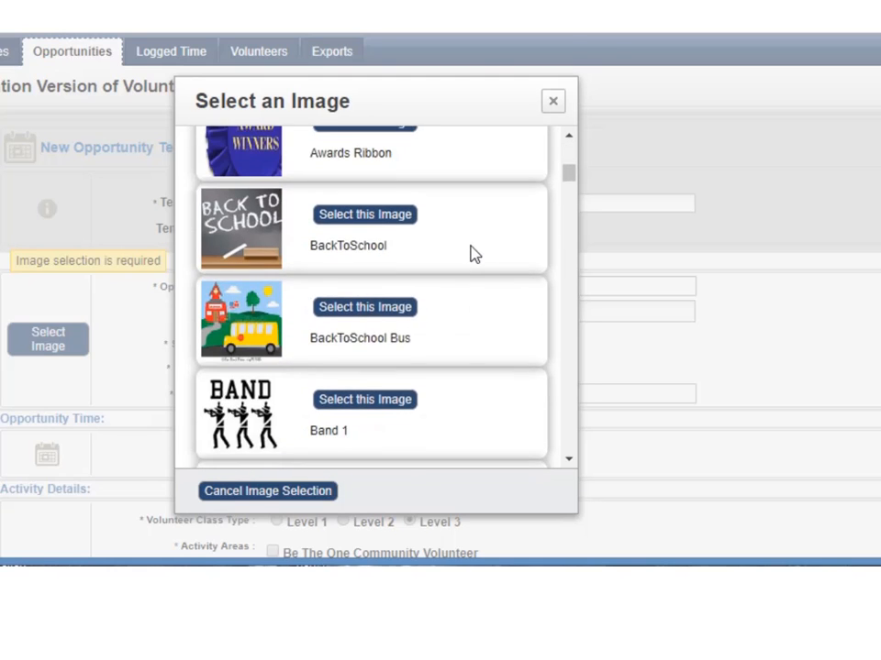
{"action": "scroll", "coordinate": [469, 258], "scroll_direction": "down", "scroll_amount": 2}
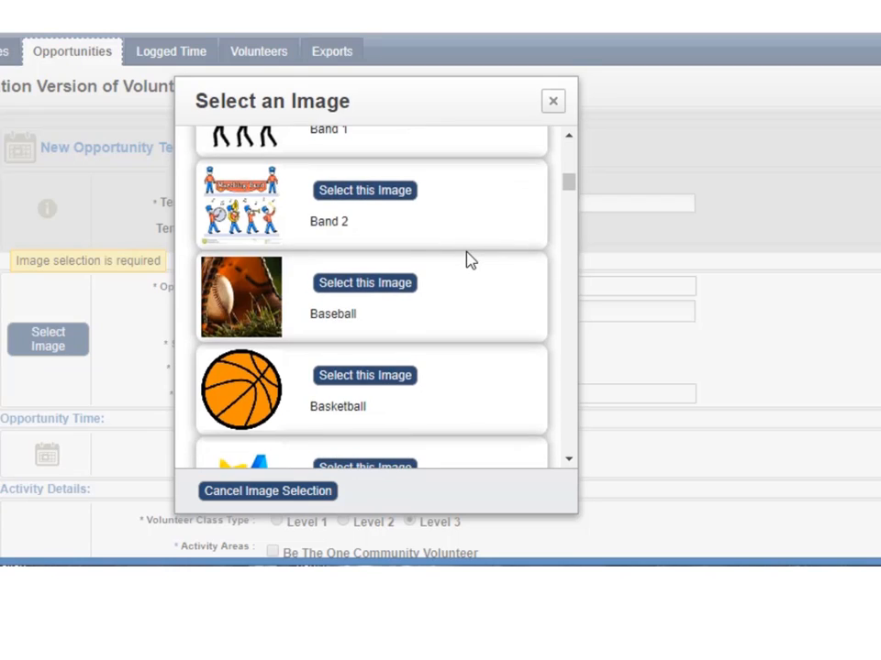
{"action": "scroll", "coordinate": [468, 259], "scroll_direction": "down", "scroll_amount": 2}
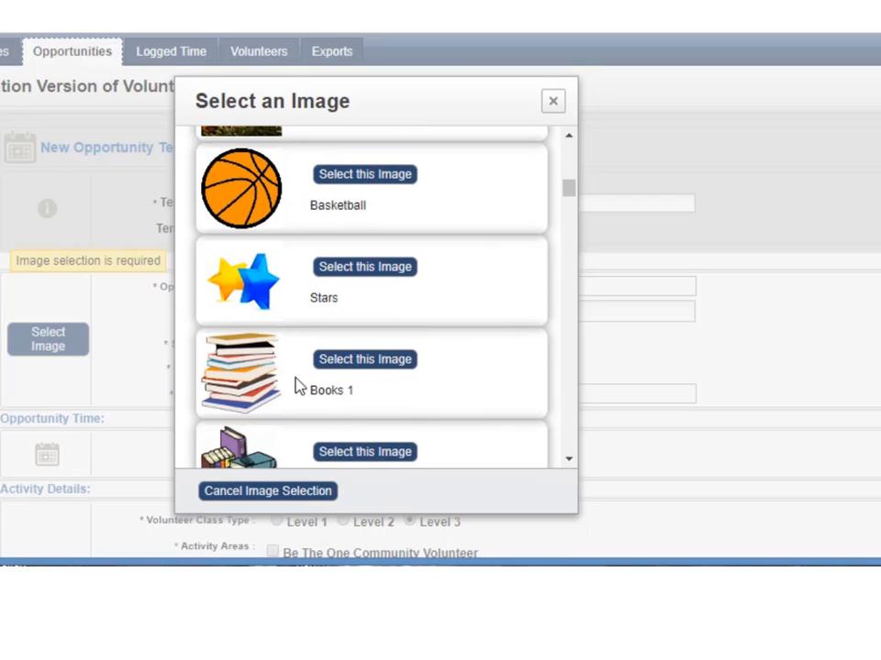
{"action": "left_click", "coordinate": [353, 360]}
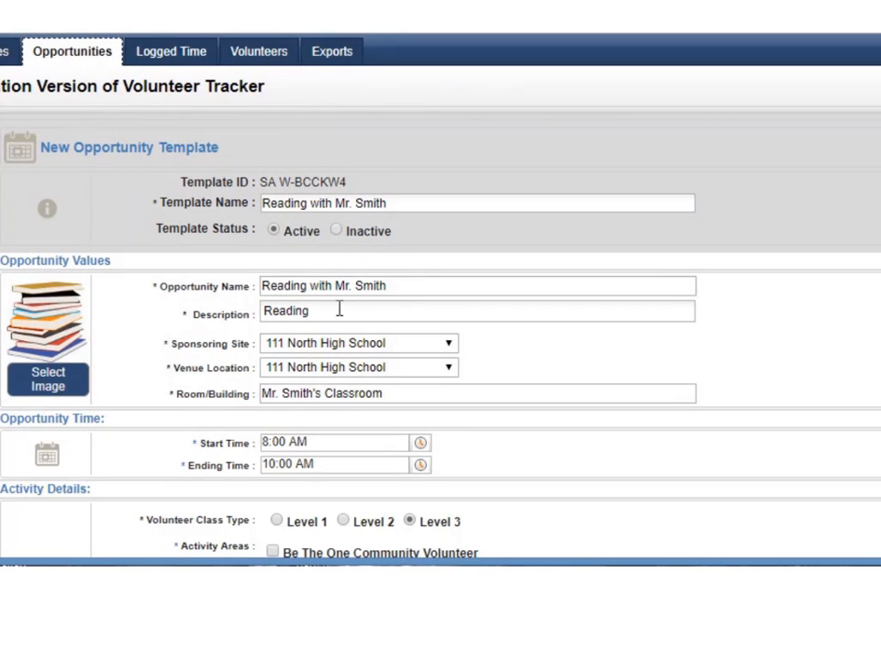
Save the completed template and proceed to creating opportunities from it.
{"action": "scroll", "coordinate": [338, 309], "scroll_direction": "down", "scroll_amount": 6}
{"action": "scroll", "coordinate": [329, 303], "scroll_direction": "down", "scroll_amount": 4}
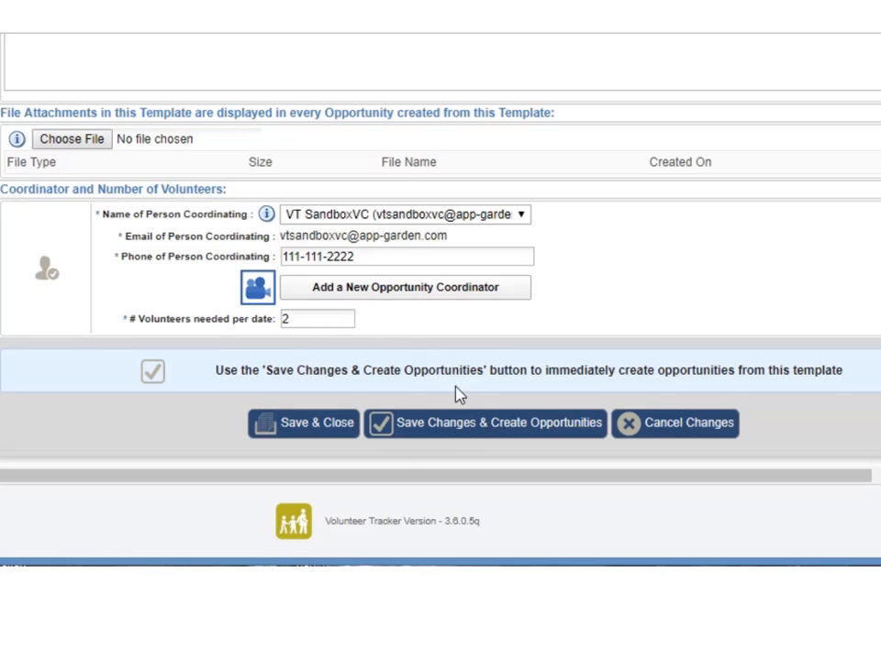
{"action": "left_click", "coordinate": [436, 430]}
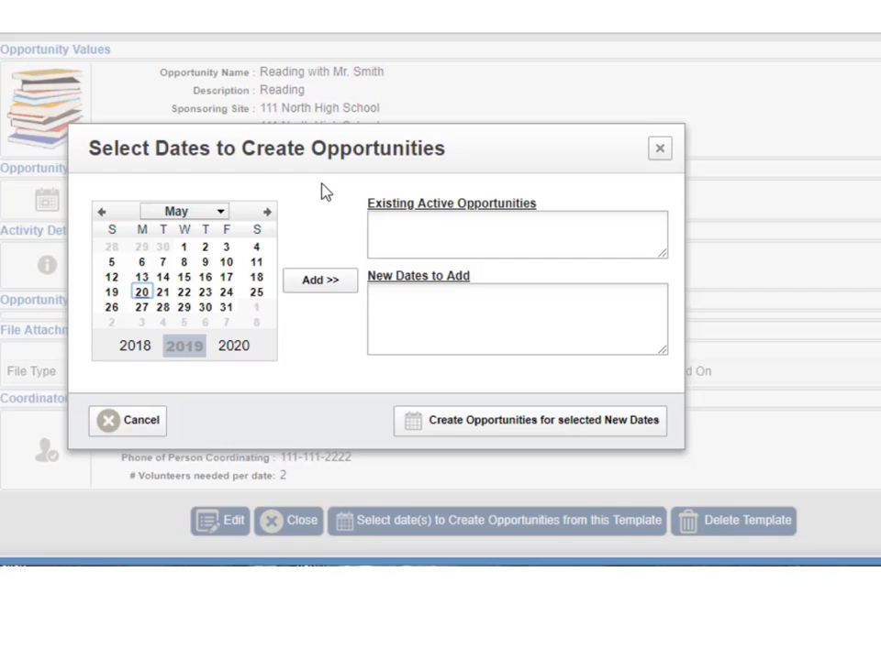
Add May 28 and 30 and June 4, 6, 11 and 13, 2019 as new dates and create opportunities for them.
{"action": "left_click", "coordinate": [162, 309]}
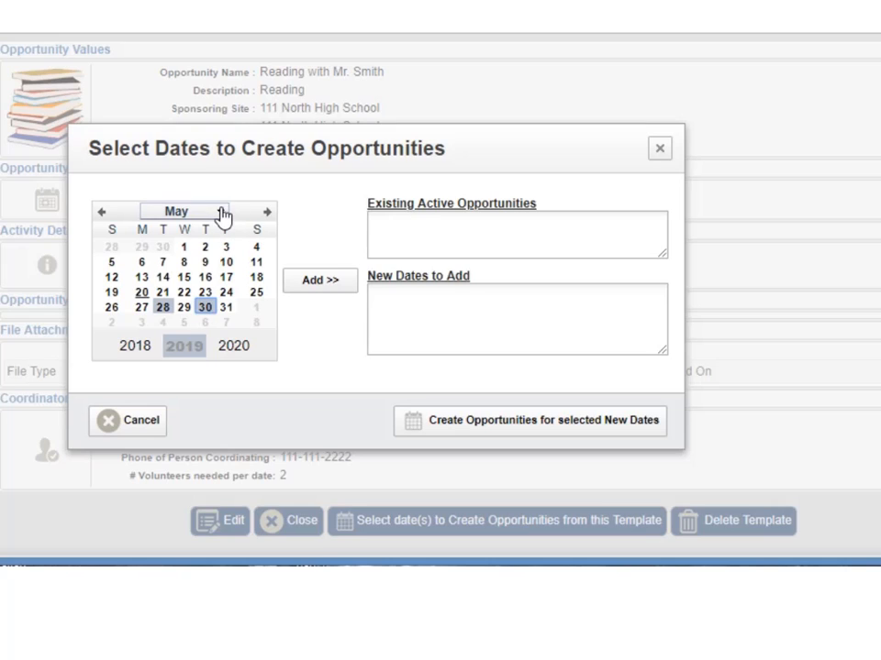
{"action": "left_click", "coordinate": [222, 213]}
{"action": "left_click", "coordinate": [179, 298]}
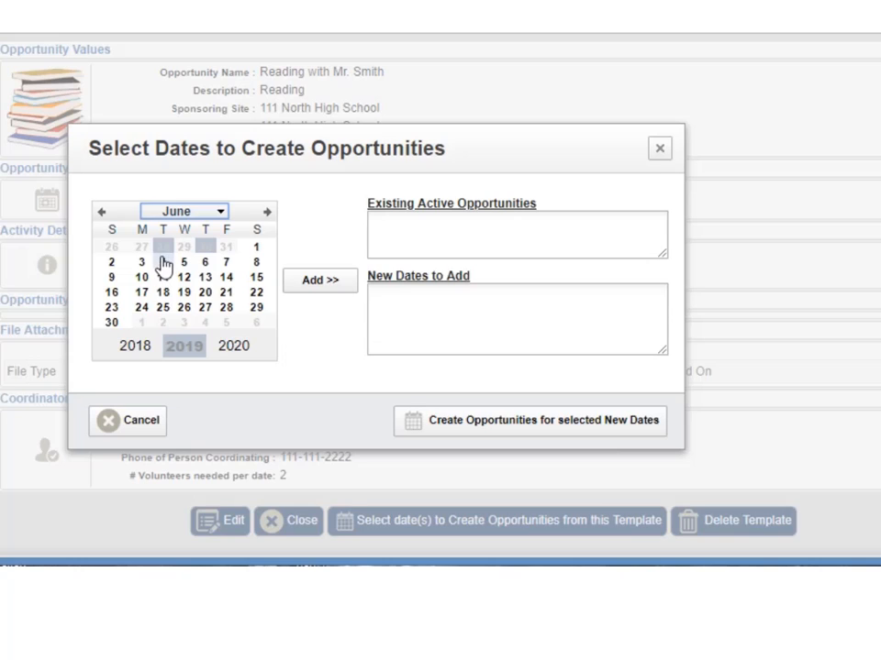
{"action": "left_click", "coordinate": [163, 263]}
{"action": "left_click", "coordinate": [205, 264]}
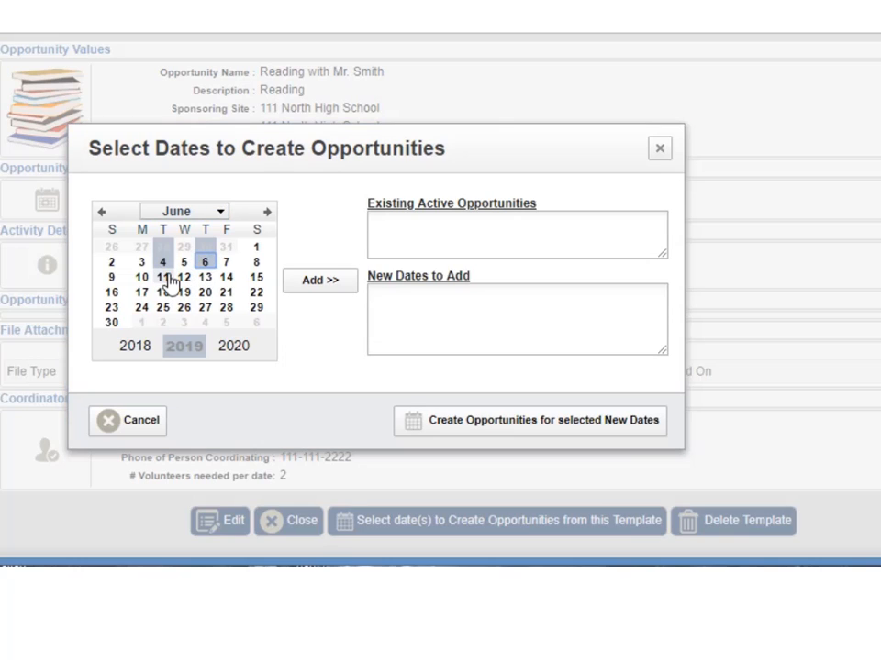
{"action": "left_click", "coordinate": [161, 280]}
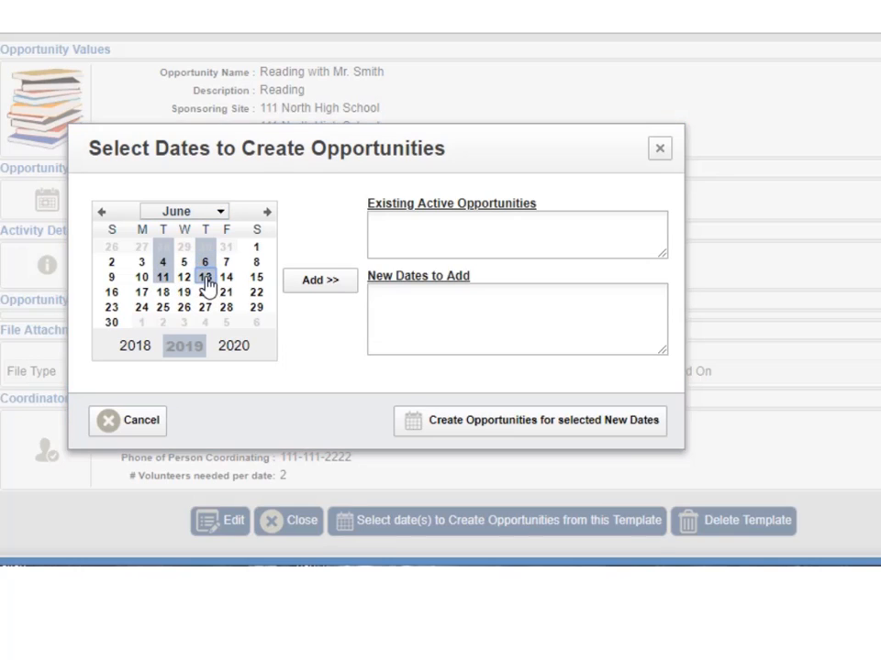
{"action": "left_click", "coordinate": [312, 280]}
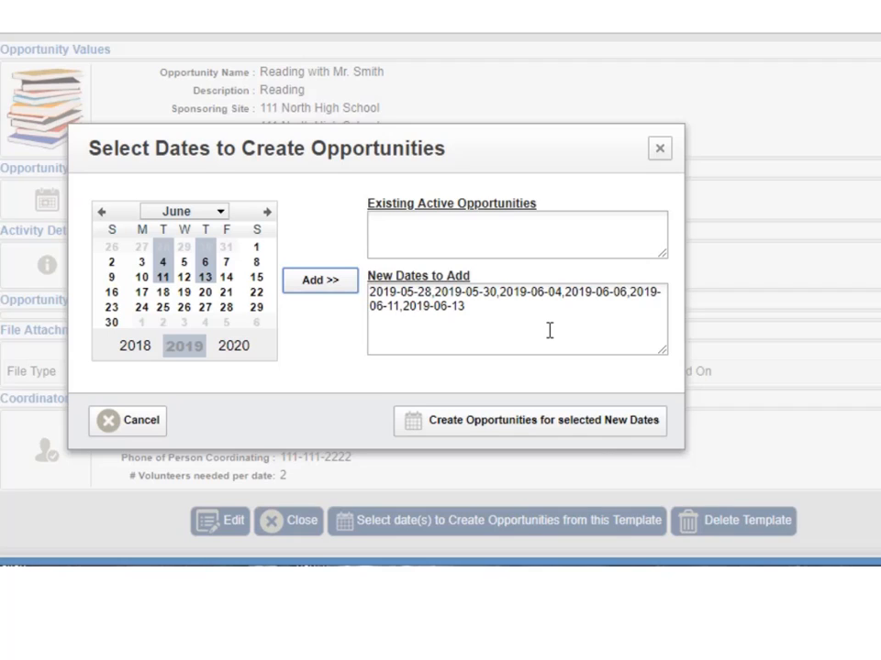
{"action": "left_click", "coordinate": [497, 427]}
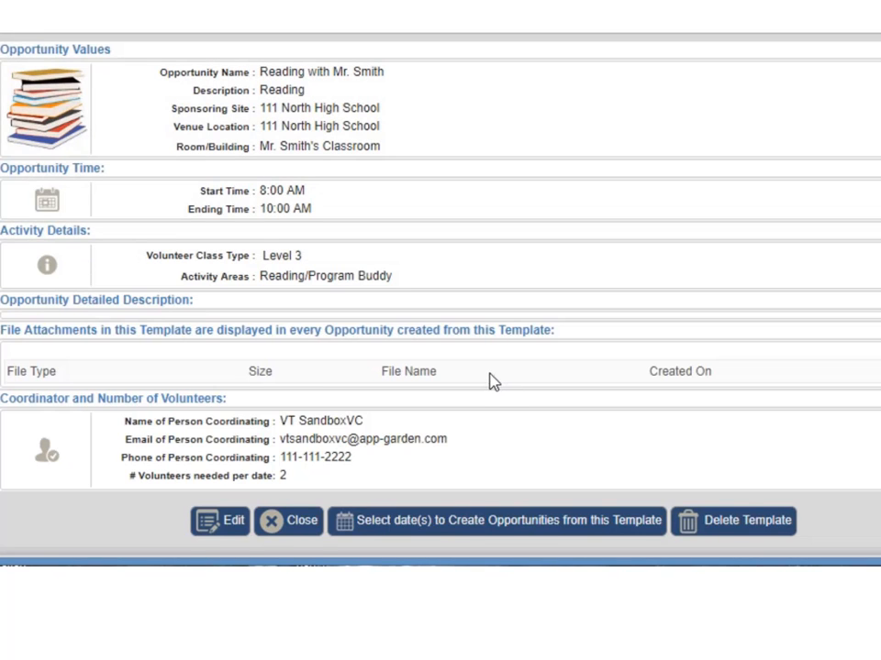
Select all the template's active opportunity dates and send their invitation summary email to volunteers whose activities match.
{"action": "scroll", "coordinate": [493, 385], "scroll_direction": "down", "scroll_amount": 1}
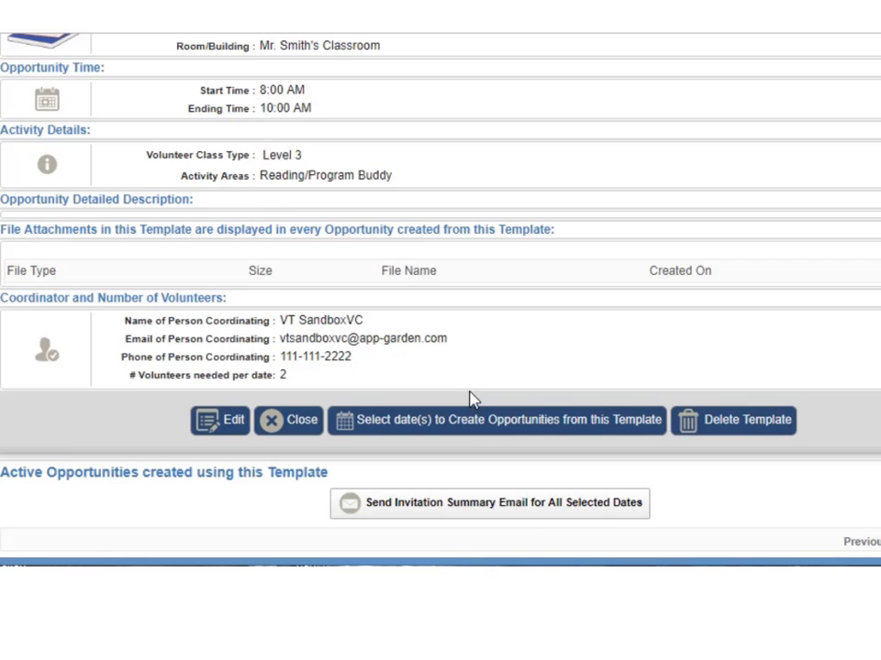
{"action": "scroll", "coordinate": [470, 400], "scroll_direction": "down", "scroll_amount": 2}
{"action": "scroll", "coordinate": [444, 321], "scroll_direction": "down", "scroll_amount": 1}
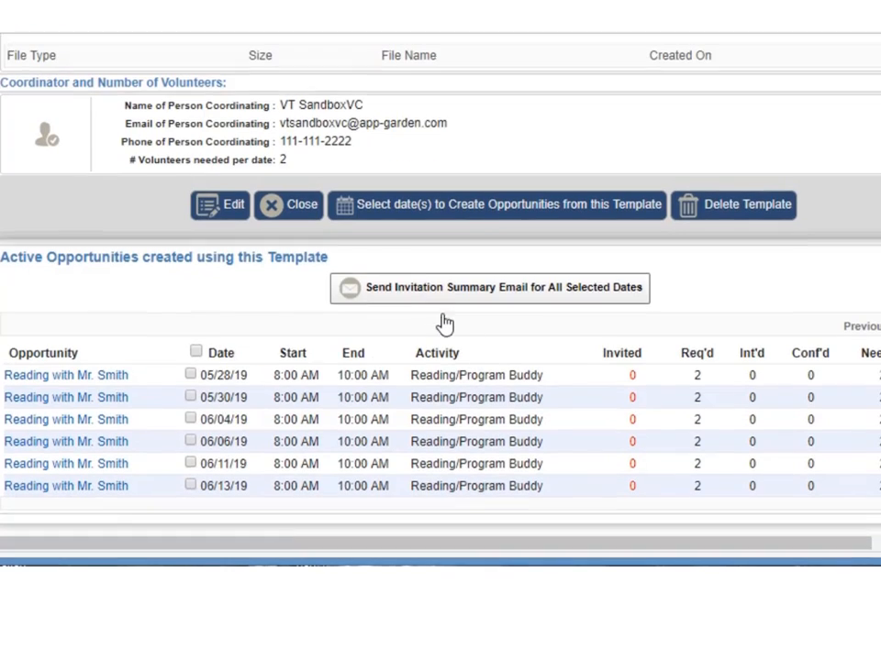
{"action": "scroll", "coordinate": [444, 322], "scroll_direction": "down", "scroll_amount": 1}
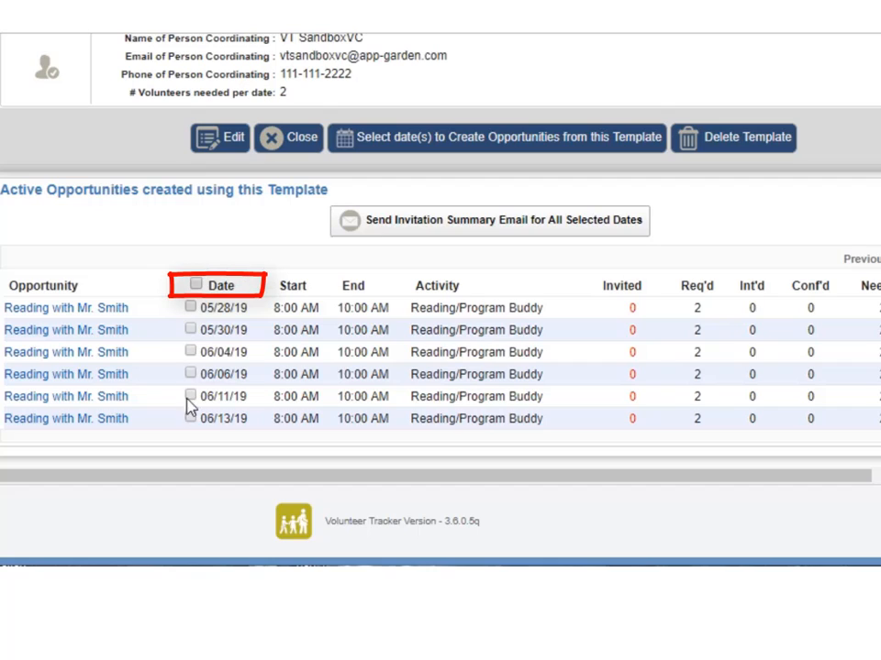
{"action": "left_click", "coordinate": [195, 285]}
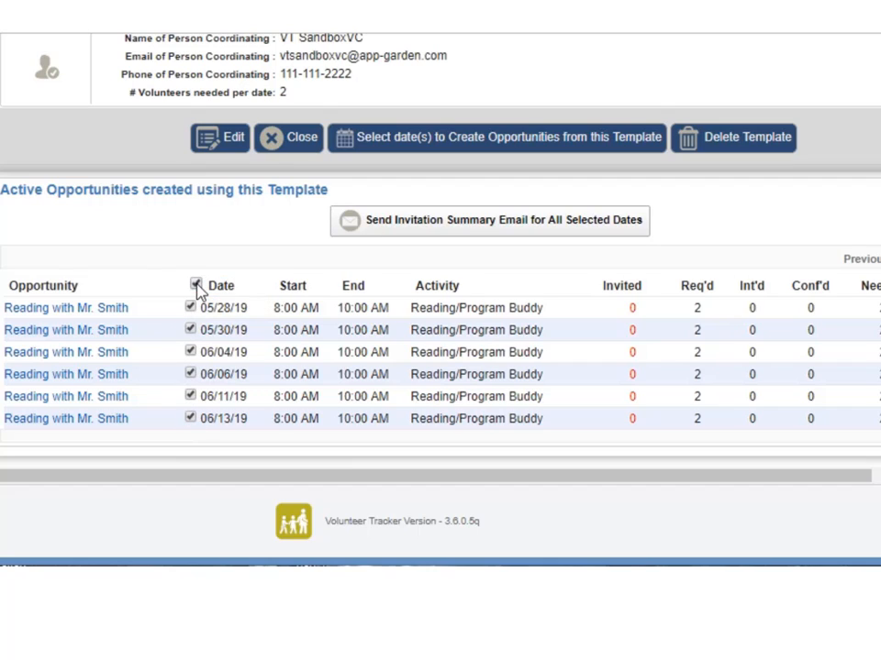
{"action": "left_click", "coordinate": [449, 233]}
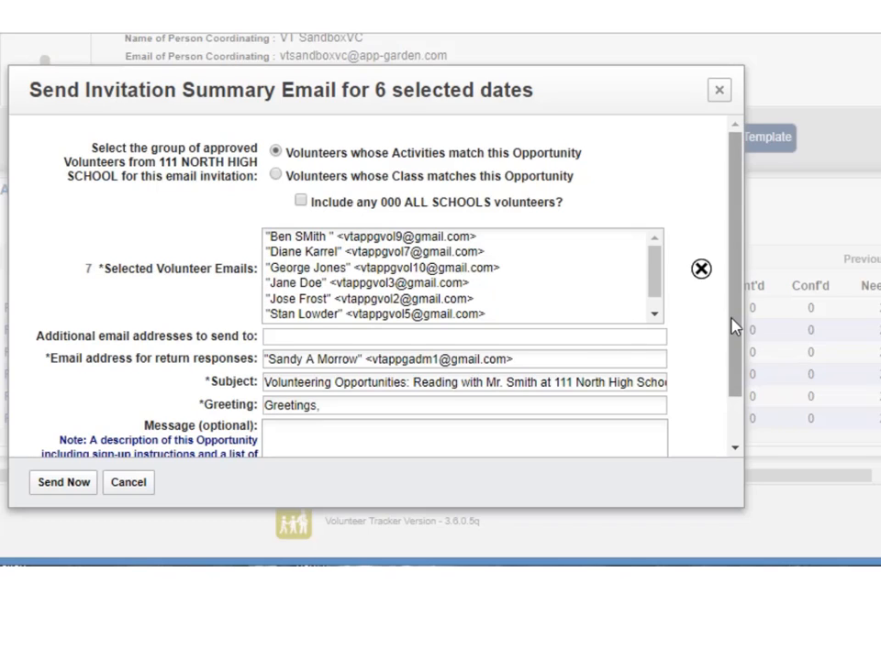
{"action": "left_click_drag", "start_coordinate": [734, 328], "coordinate": [722, 428]}
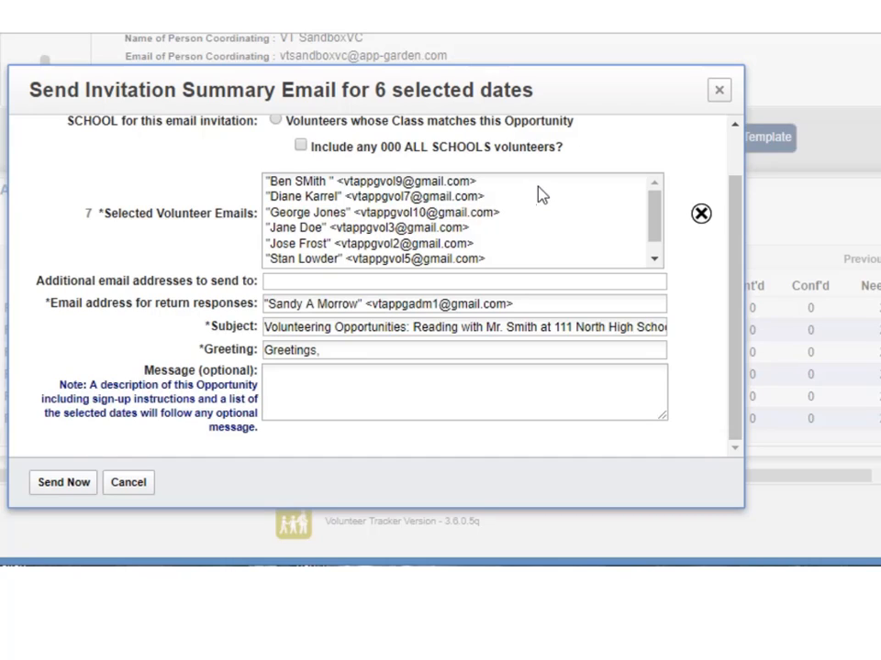
{"action": "left_click", "coordinate": [62, 487]}
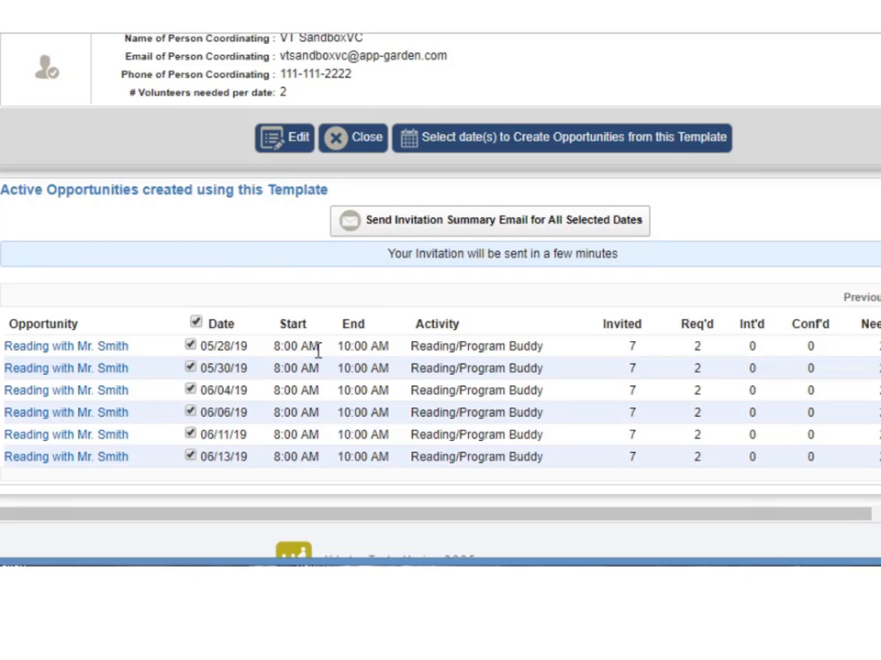
Return to the full opportunities list and search it for the phrase "student showcase".
{"action": "scroll", "coordinate": [440, 303], "scroll_direction": "up", "scroll_amount": 10}
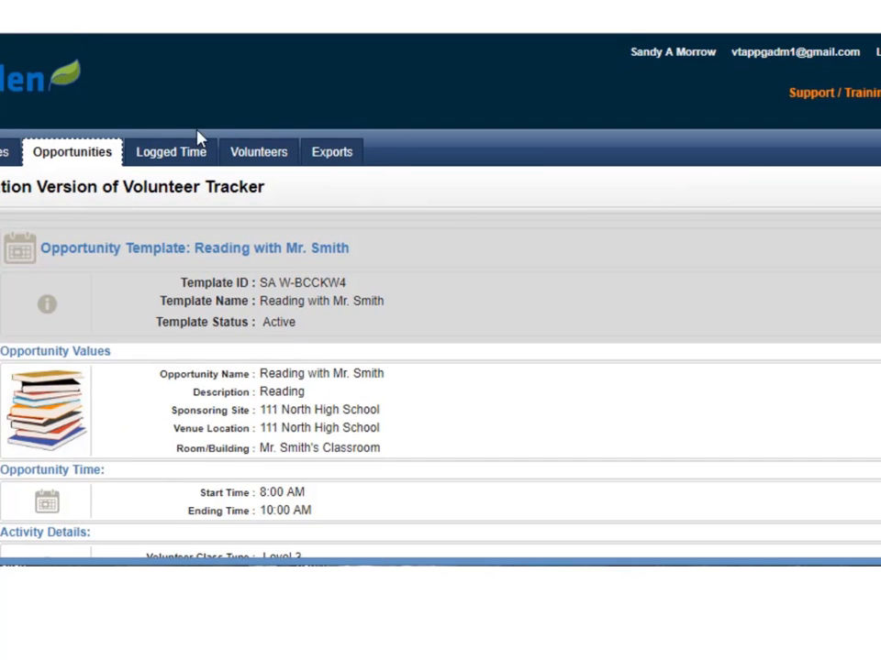
{"action": "left_click", "coordinate": [60, 162]}
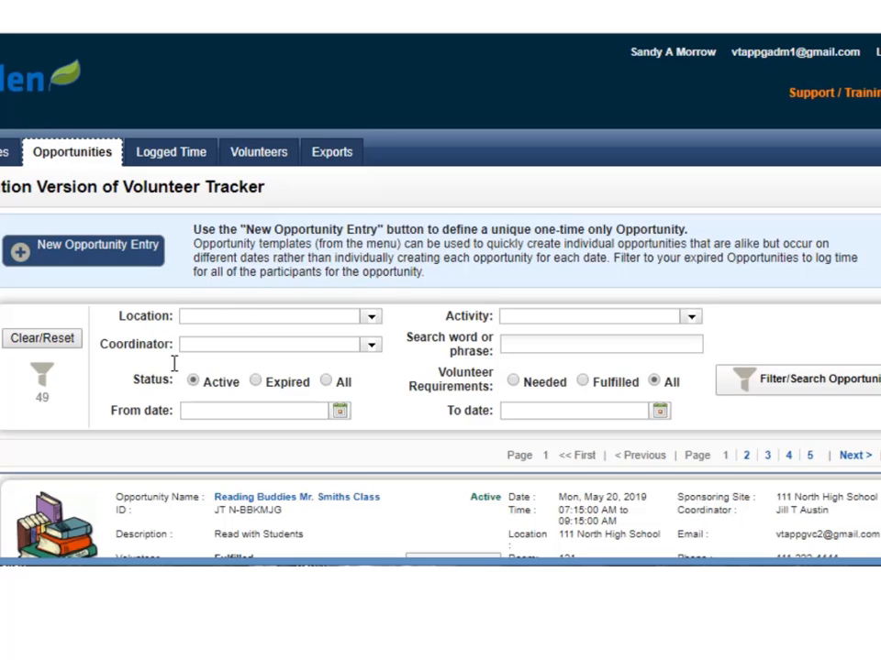
{"action": "left_click", "coordinate": [524, 347]}
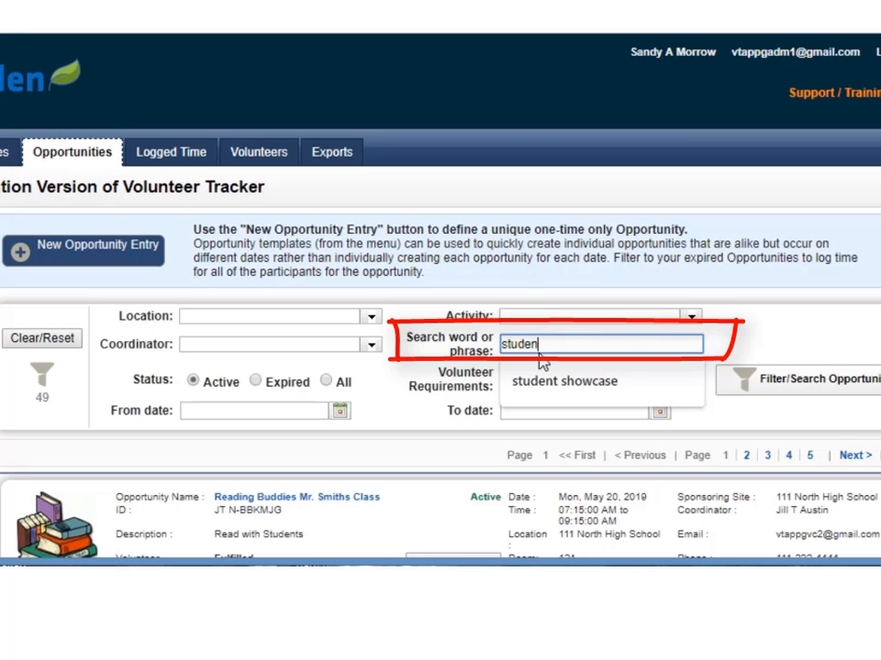
{"action": "type", "text": "student showcase"}
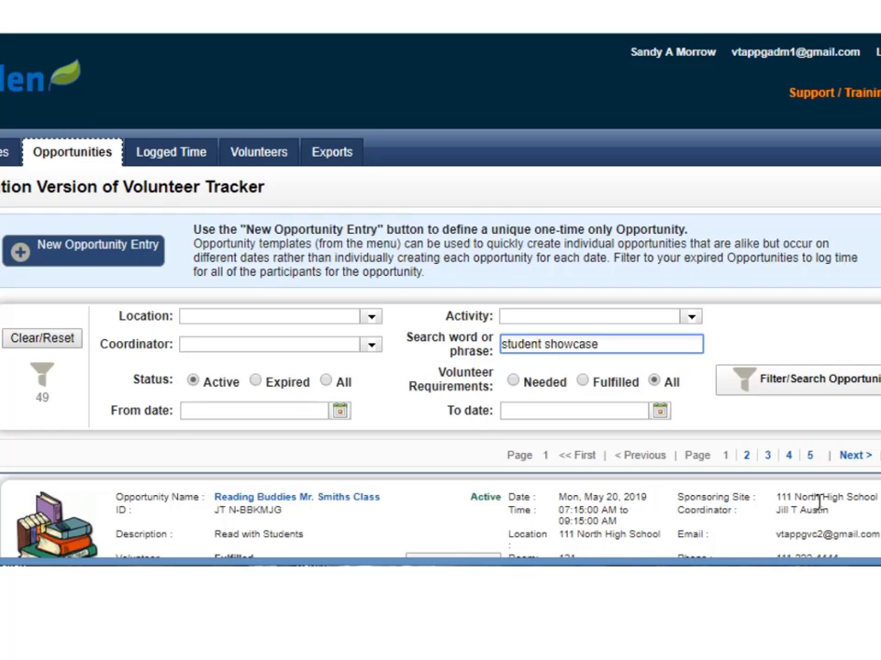
{"action": "left_click", "coordinate": [799, 392]}
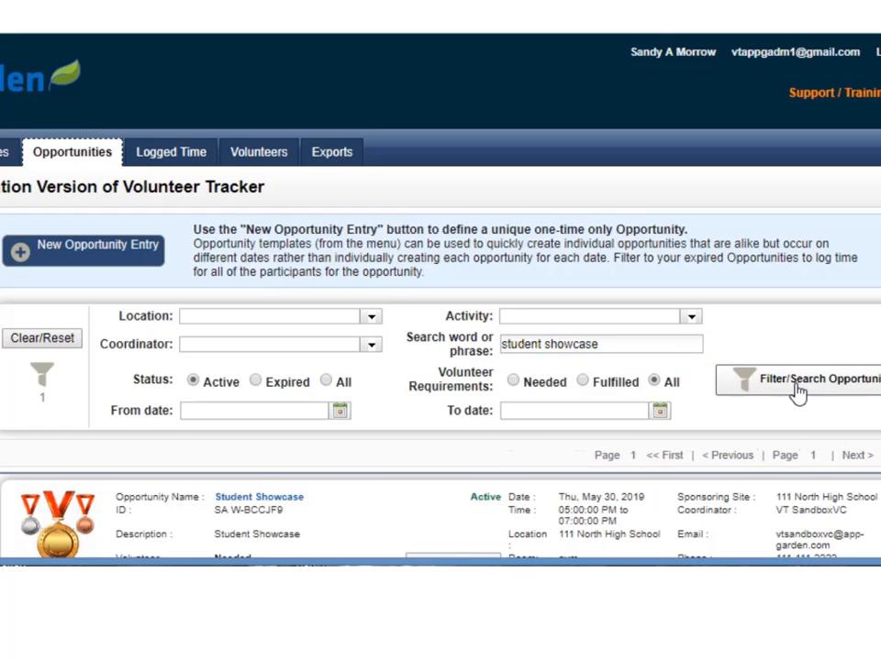
{"action": "scroll", "coordinate": [348, 348], "scroll_direction": "down", "scroll_amount": 2}
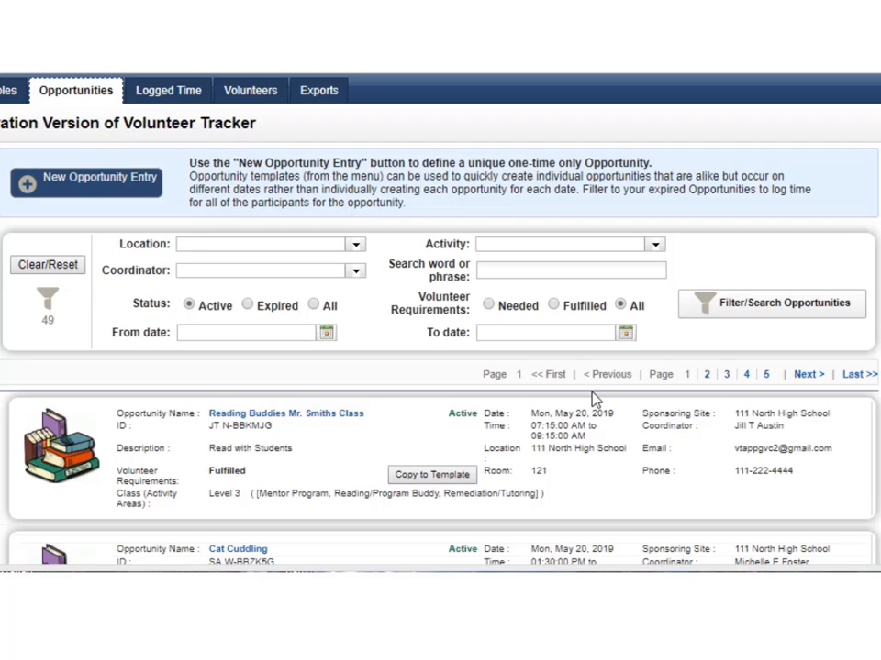
Filter the opportunities list to those with Expired status.
{"action": "scroll", "coordinate": [440, 321], "scroll_direction": "down", "scroll_amount": 4}
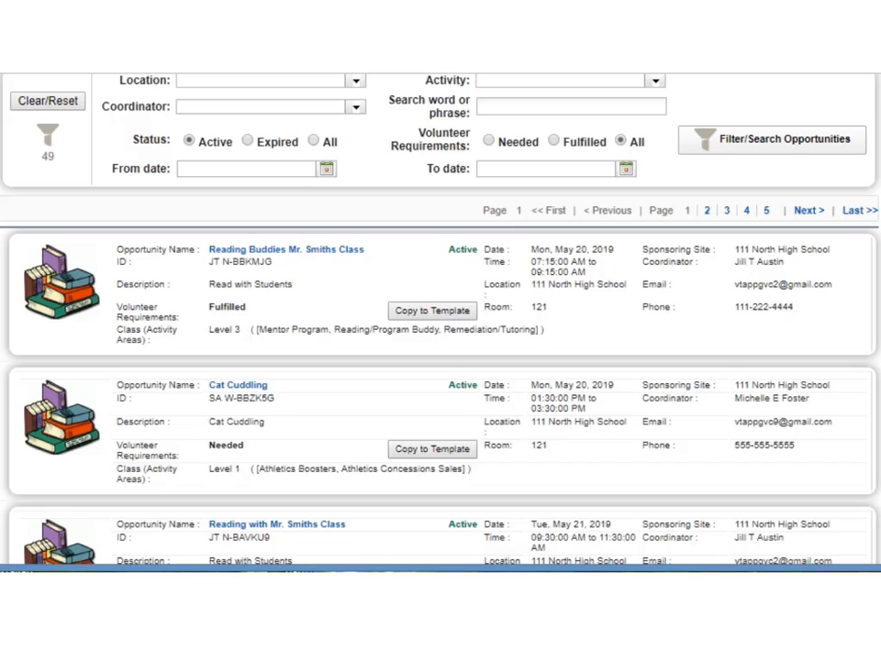
{"action": "scroll", "coordinate": [441, 321], "scroll_direction": "up", "scroll_amount": 6}
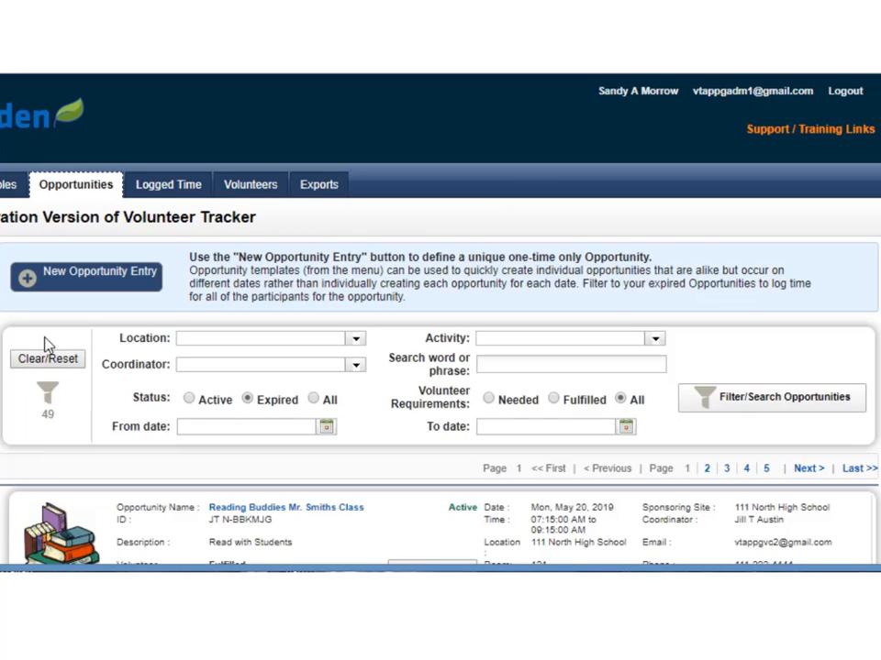
{"action": "left_click", "coordinate": [729, 405]}
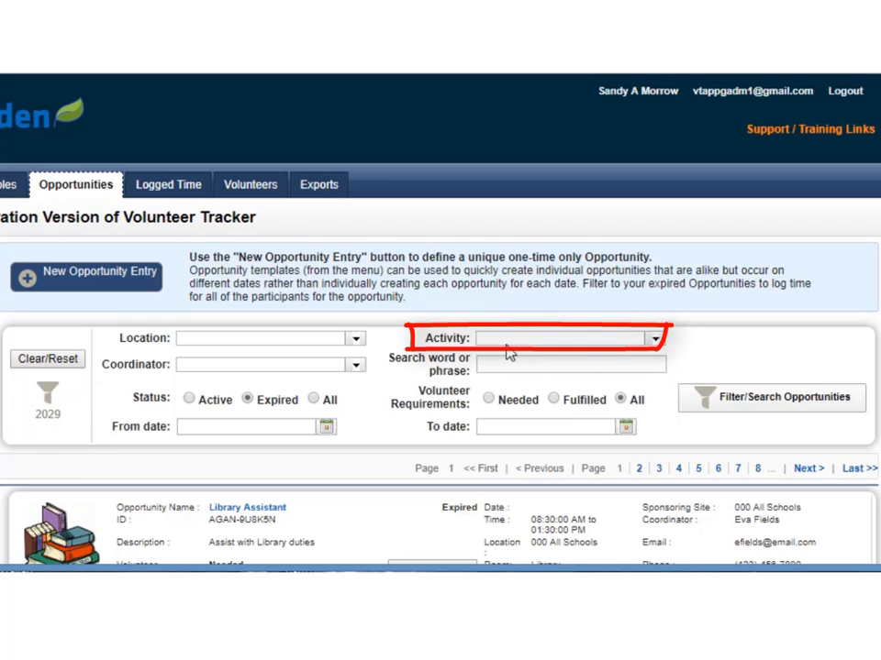
Narrow the expired opportunities to the Reading/Program Buddy activity and look through the results.
{"action": "left_click", "coordinate": [655, 339]}
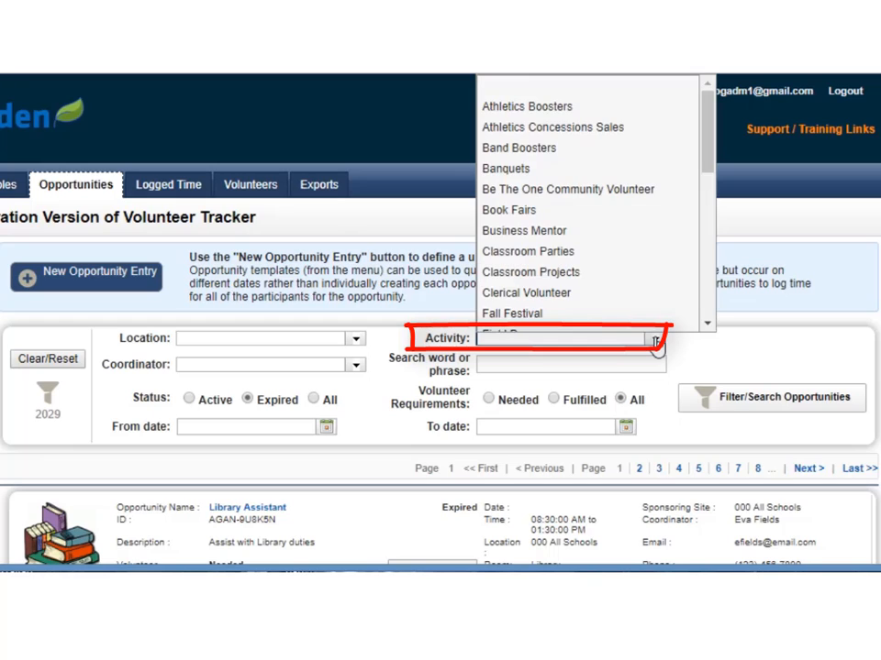
{"action": "scroll", "coordinate": [592, 252], "scroll_direction": "down", "scroll_amount": 5}
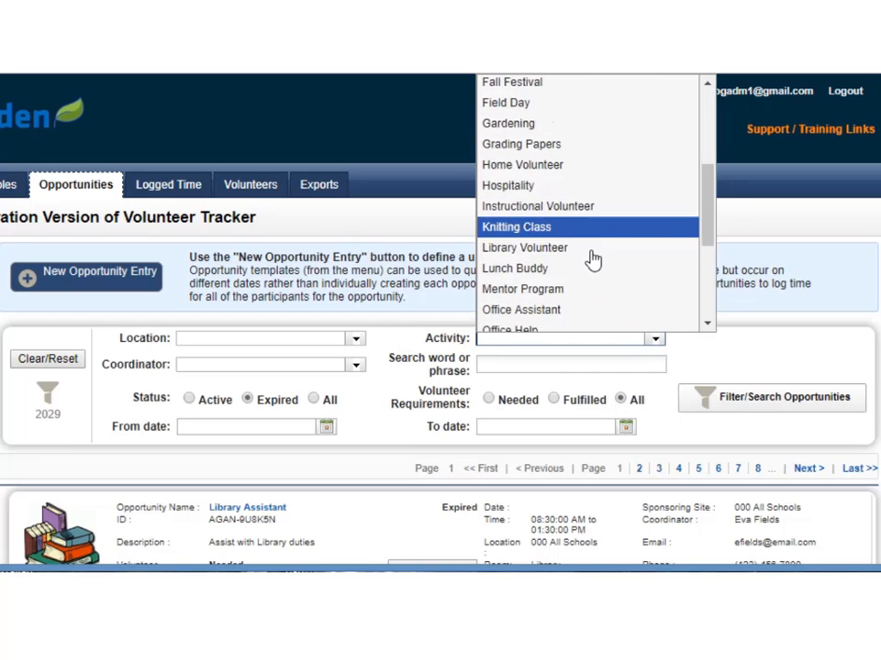
{"action": "scroll", "coordinate": [569, 268], "scroll_direction": "down", "scroll_amount": 1}
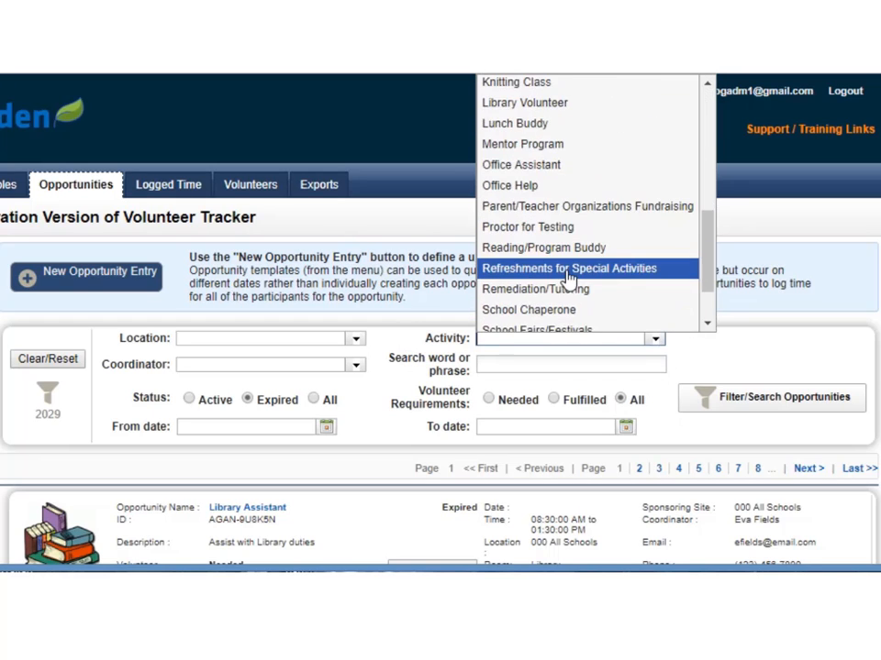
{"action": "scroll", "coordinate": [566, 289], "scroll_direction": "down", "scroll_amount": 1}
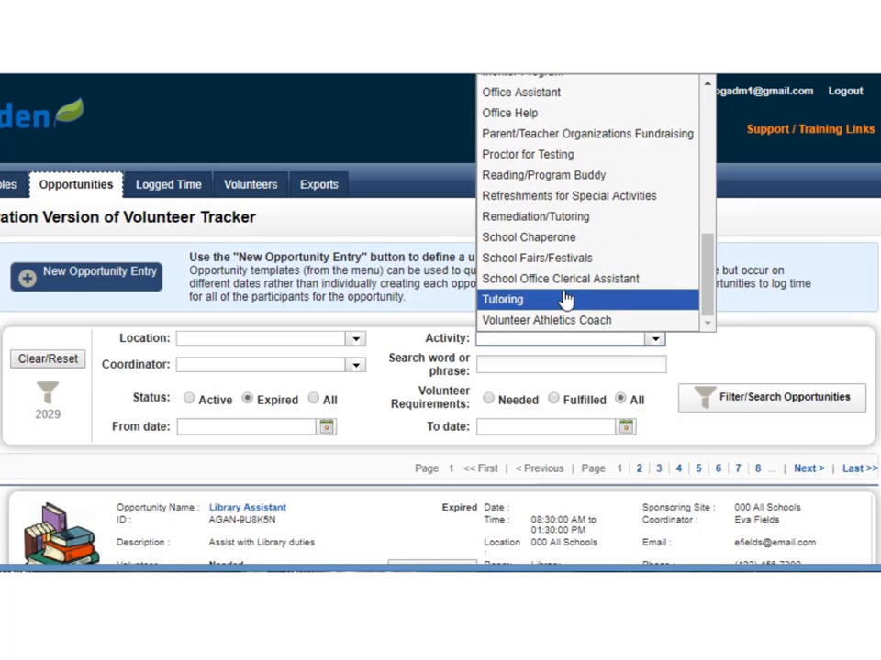
{"action": "left_click", "coordinate": [532, 176]}
{"action": "left_click", "coordinate": [729, 405]}
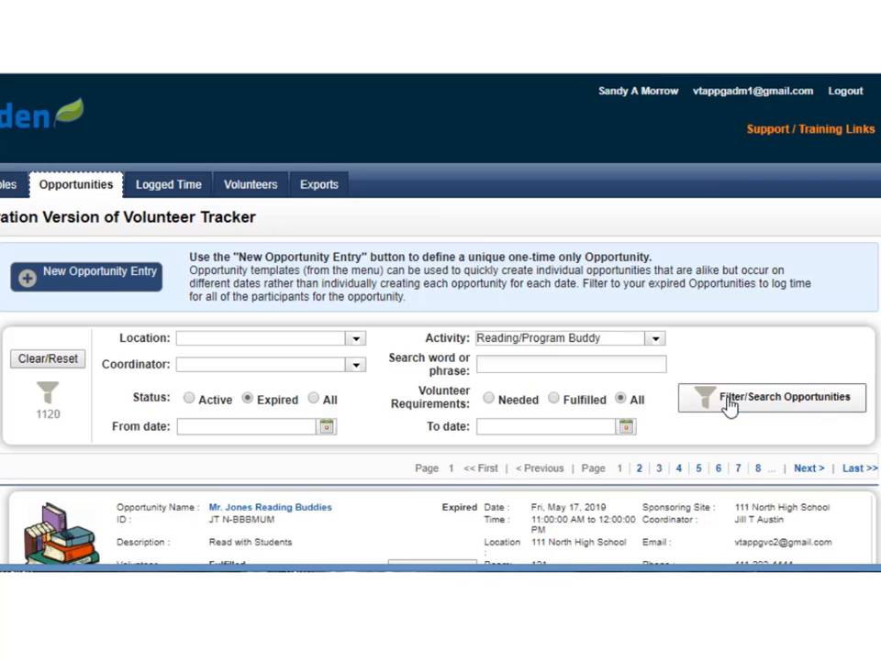
{"action": "scroll", "coordinate": [601, 456], "scroll_direction": "down", "scroll_amount": 1}
{"action": "scroll", "coordinate": [601, 456], "scroll_direction": "down", "scroll_amount": 3}
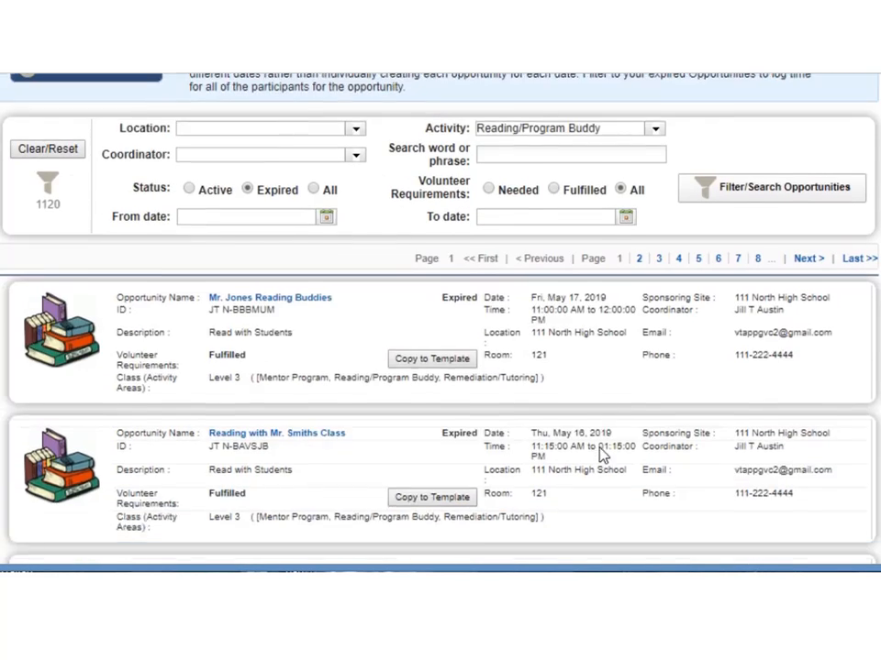
{"action": "scroll", "coordinate": [455, 439], "scroll_direction": "up", "scroll_amount": 3}
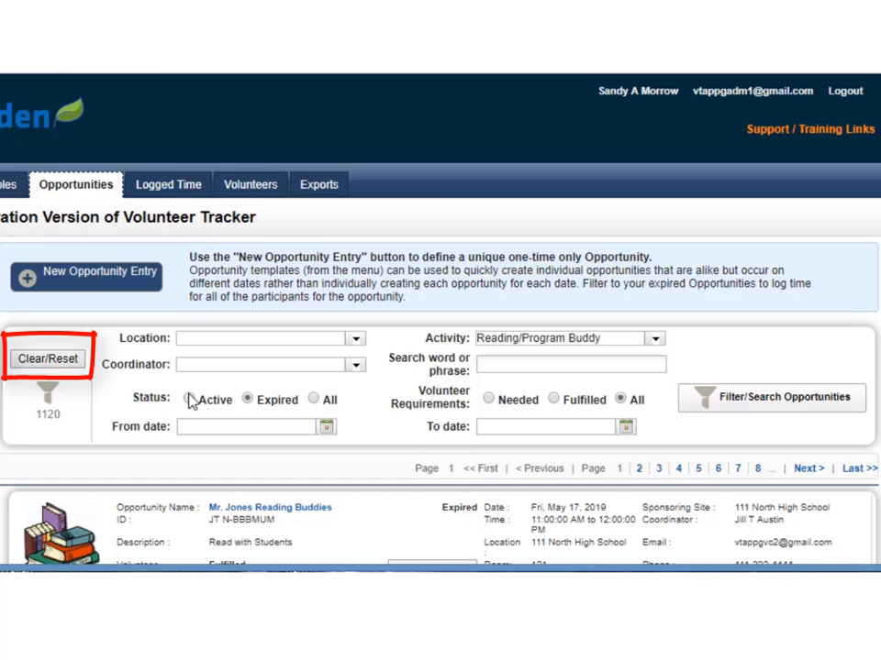
Reset the filters and filter the active opportunities by the Reading/Program Buddy activity.
{"action": "left_click", "coordinate": [31, 358]}
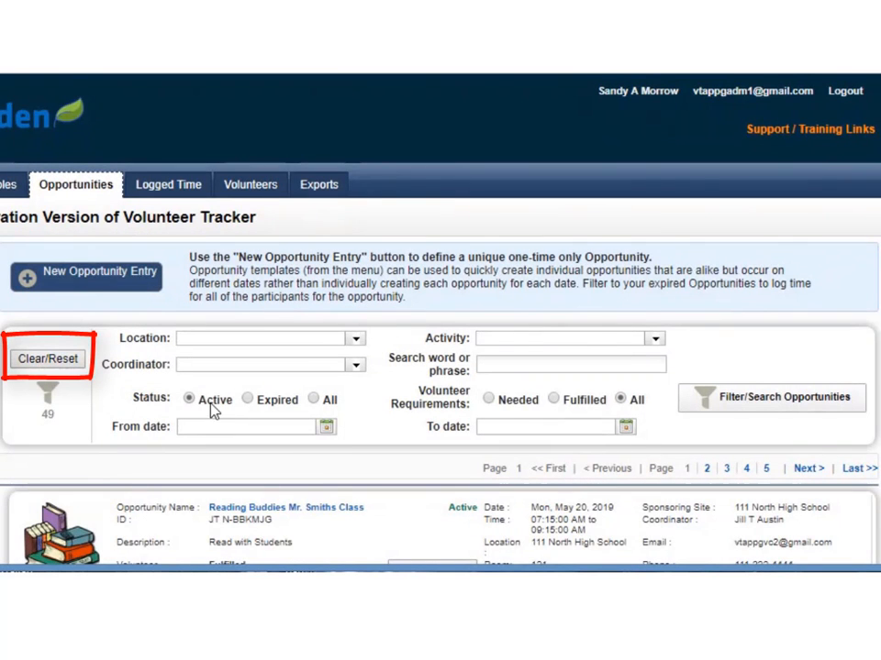
{"action": "left_click", "coordinate": [655, 341]}
{"action": "scroll", "coordinate": [514, 260], "scroll_direction": "down", "scroll_amount": 6}
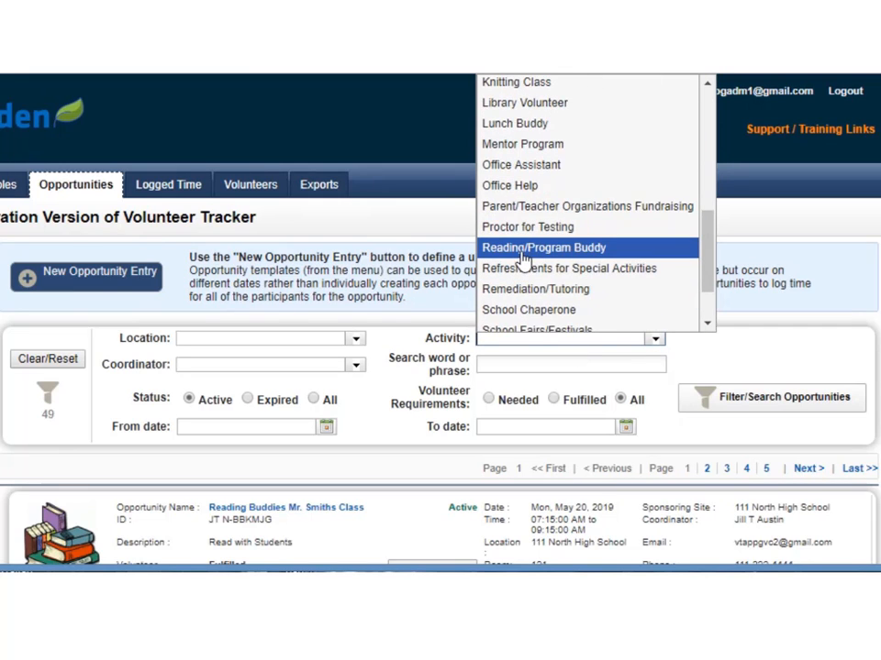
{"action": "left_click", "coordinate": [521, 246]}
{"action": "left_click", "coordinate": [784, 404]}
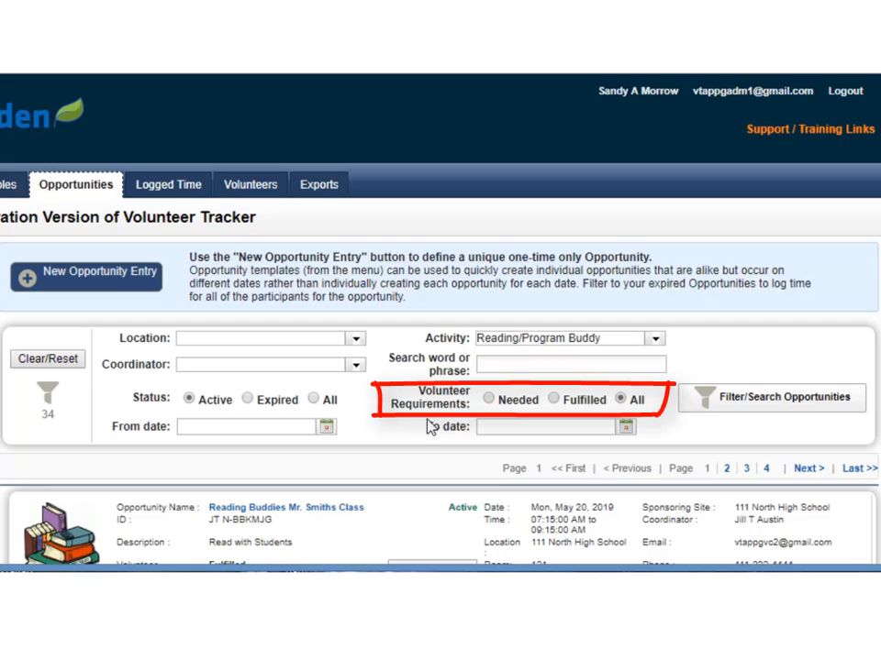
Limit the active Reading/Program Buddy opportunities to those whose volunteer requirements are Needed.
{"action": "scroll", "coordinate": [353, 521], "scroll_direction": "down", "scroll_amount": 3}
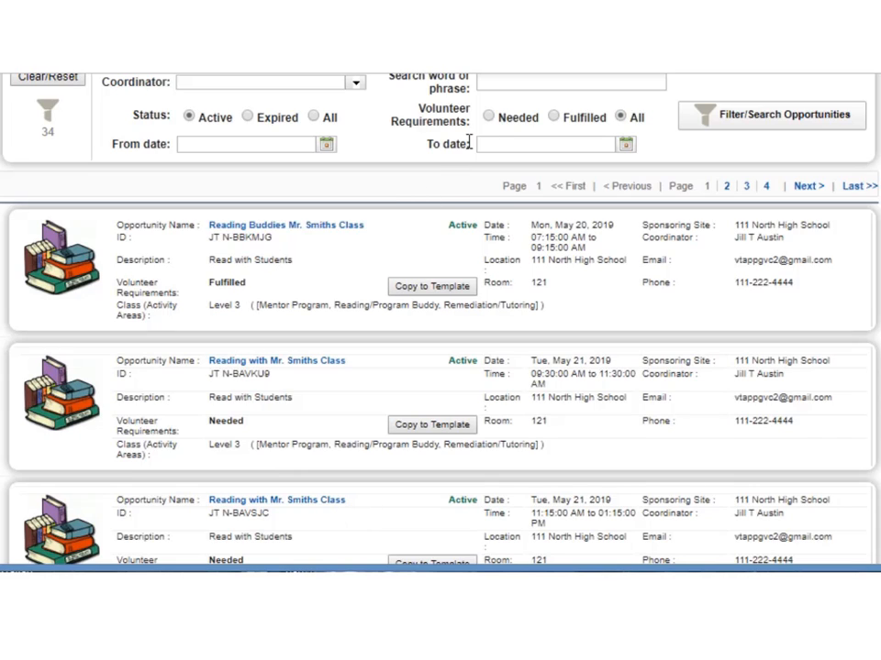
{"action": "left_click", "coordinate": [487, 119]}
{"action": "scroll", "coordinate": [481, 226], "scroll_direction": "up", "scroll_amount": 1}
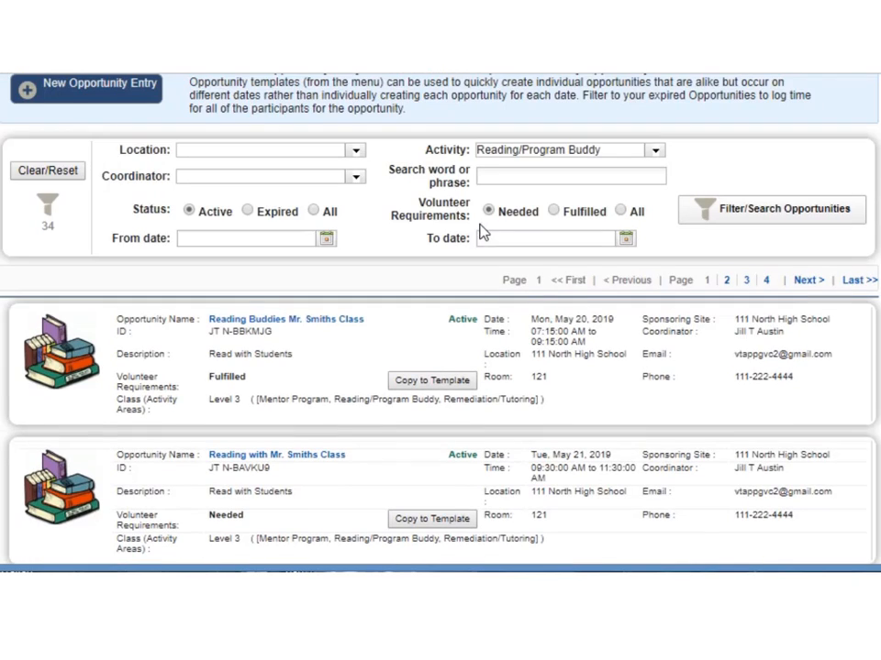
{"action": "left_click", "coordinate": [189, 210]}
{"action": "left_click", "coordinate": [747, 211]}
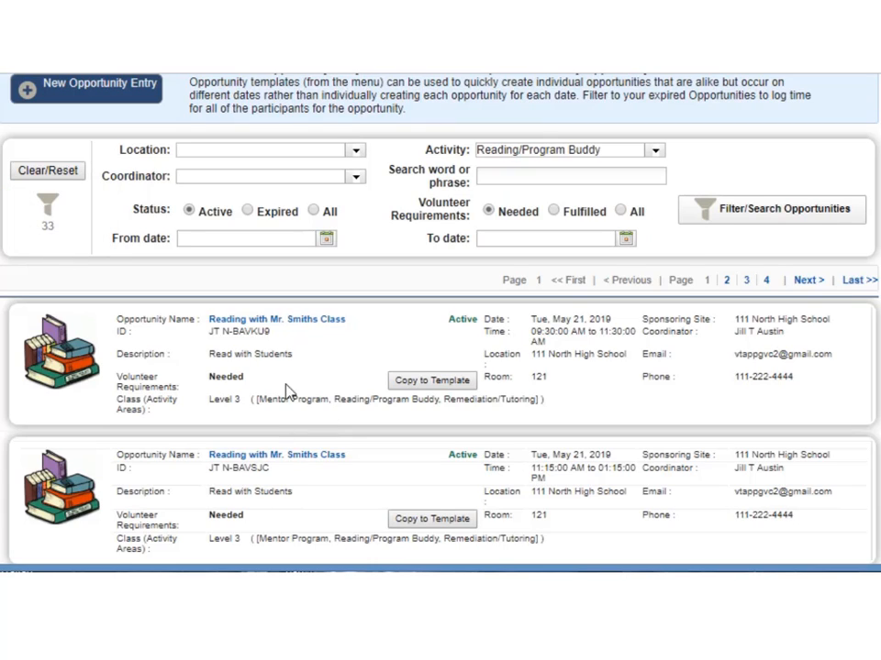
Open the May 21, 2019 reading opportunity starting at 9:30 AM and assign the first volunteer offered in the name list to it.
{"action": "left_click", "coordinate": [245, 321]}
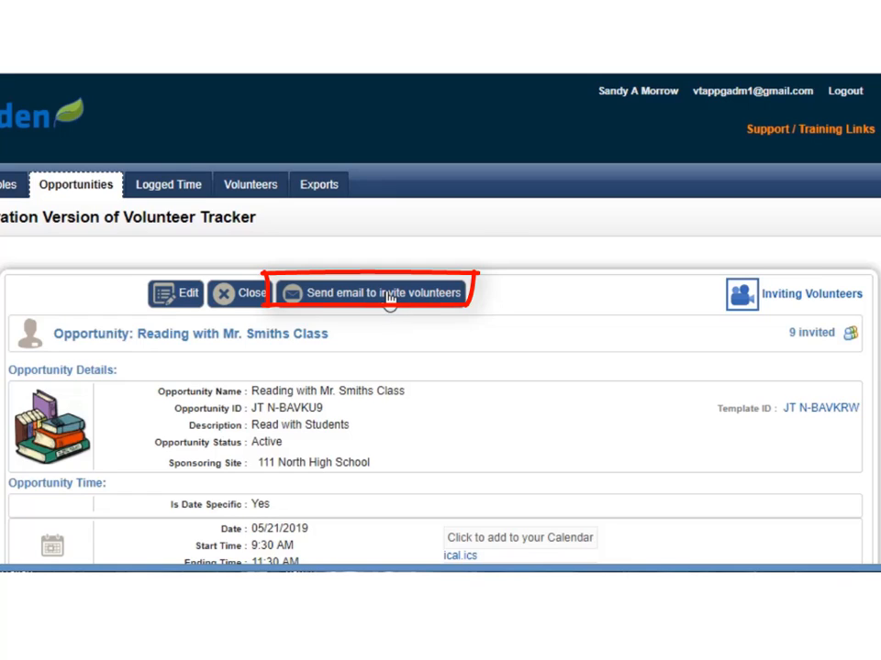
{"action": "scroll", "coordinate": [388, 299], "scroll_direction": "down", "scroll_amount": 5}
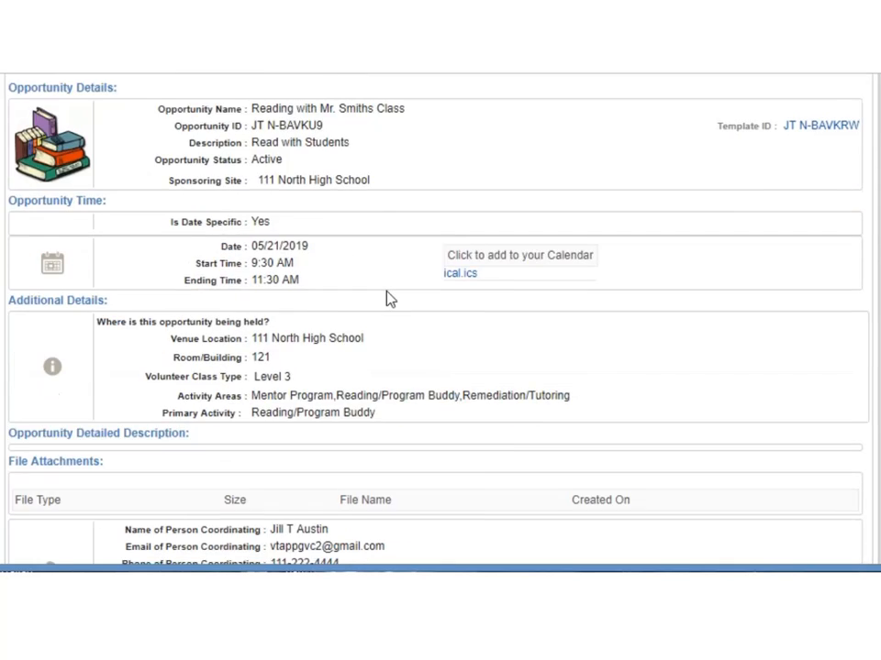
{"action": "scroll", "coordinate": [389, 299], "scroll_direction": "down", "scroll_amount": 3}
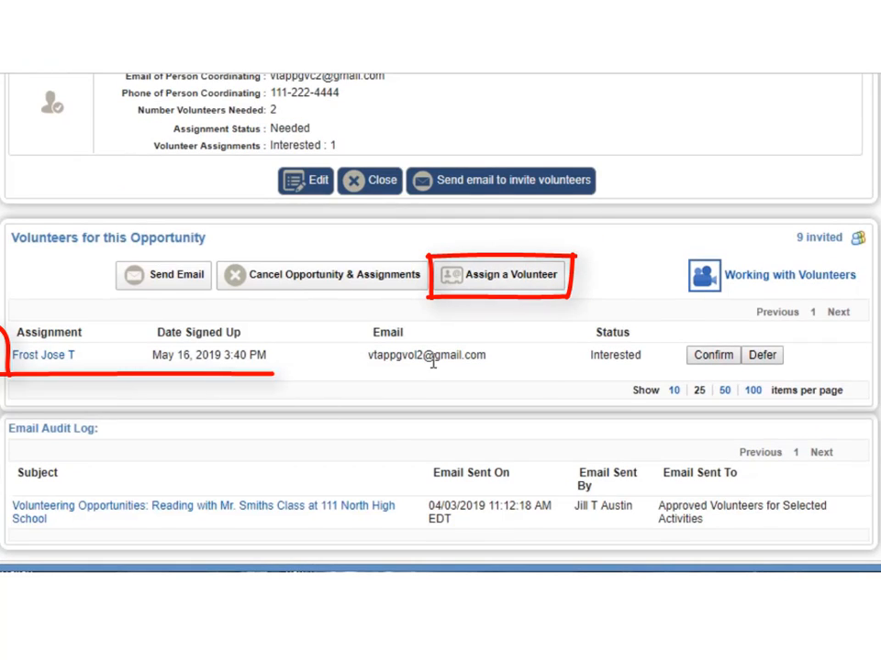
{"action": "left_click", "coordinate": [486, 277]}
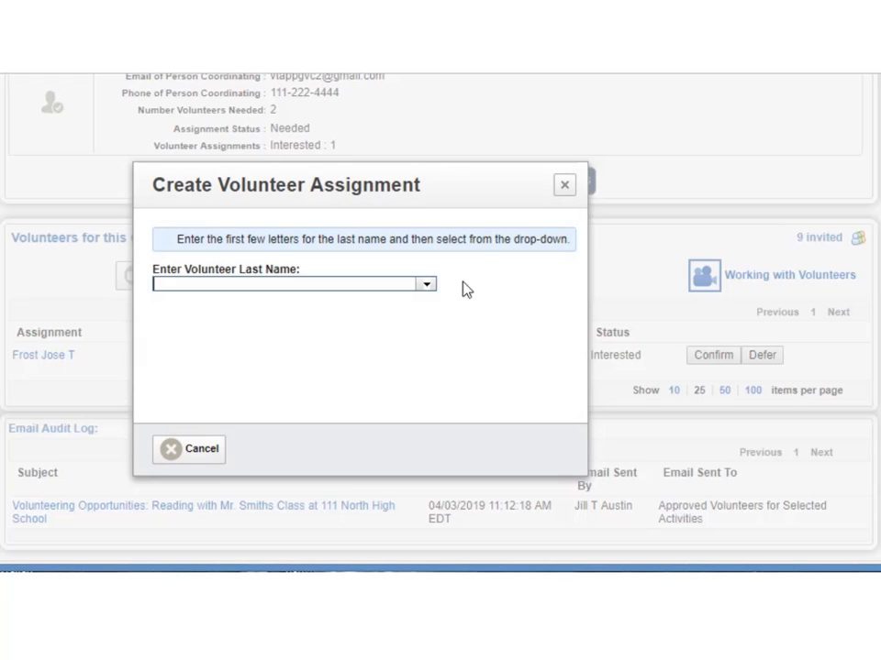
{"action": "left_click", "coordinate": [427, 286]}
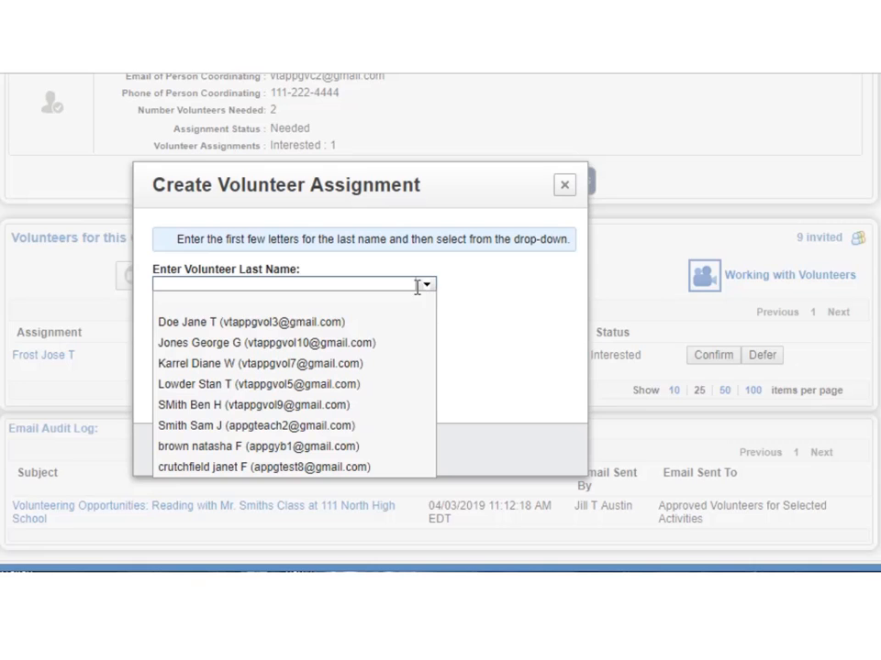
{"action": "left_click", "coordinate": [384, 321]}
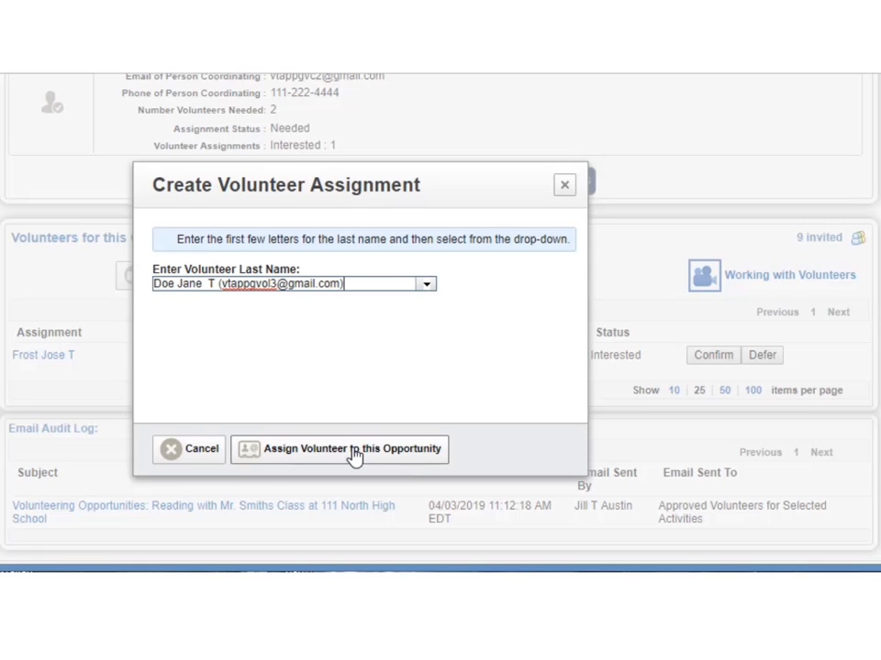
{"action": "left_click", "coordinate": [353, 449]}
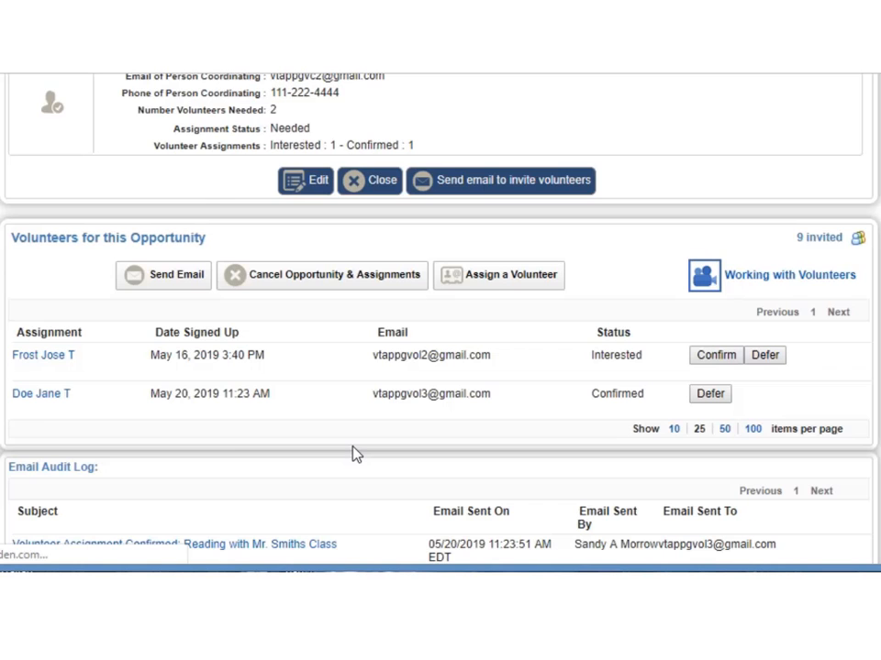
Preview an assignment email addressed to the Confirmed volunteers without sending it, and close the opportunity.
{"action": "scroll", "coordinate": [425, 387], "scroll_direction": "down", "scroll_amount": 8}
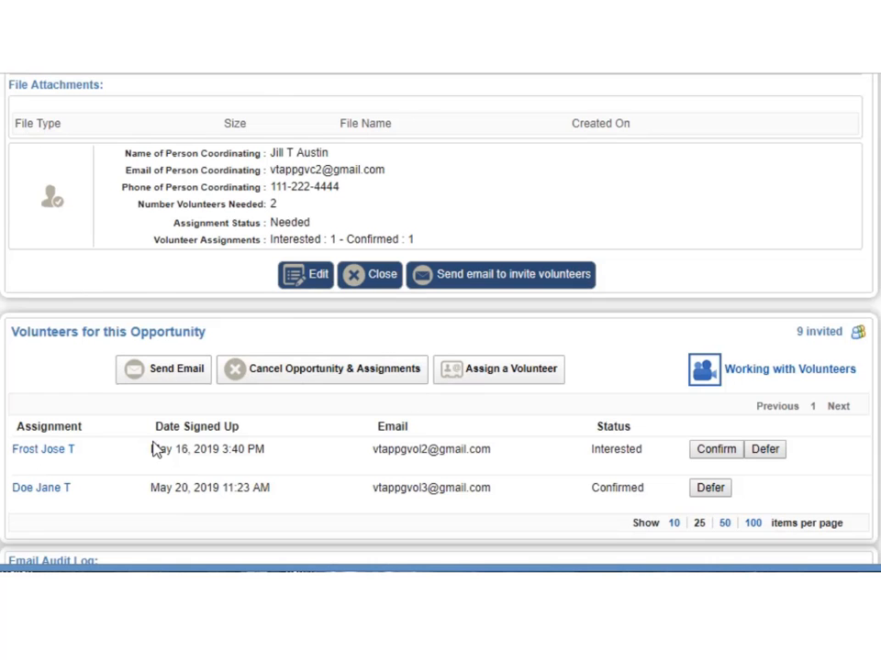
{"action": "left_click", "coordinate": [143, 369]}
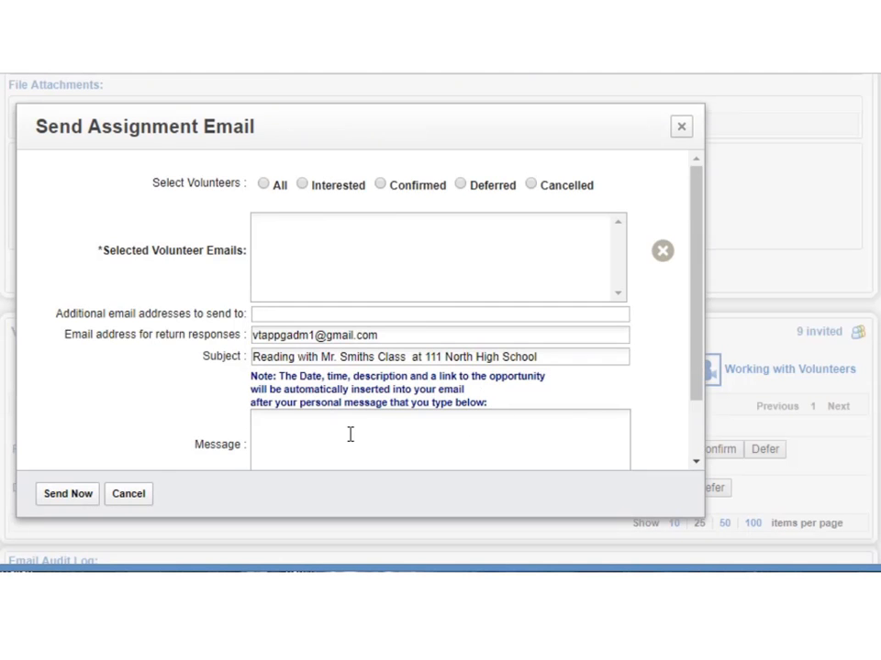
{"action": "left_click", "coordinate": [380, 185]}
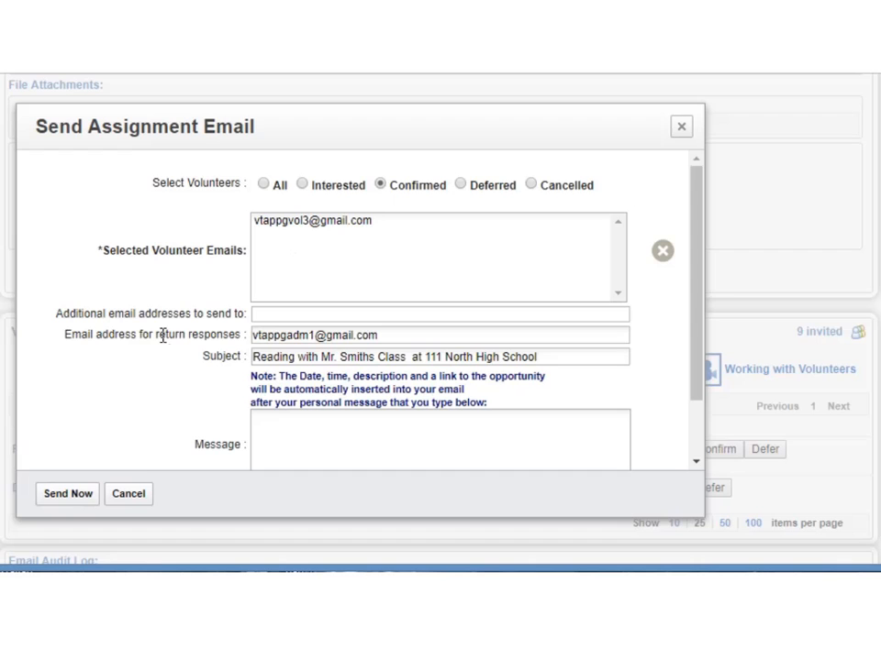
{"action": "left_click", "coordinate": [682, 129]}
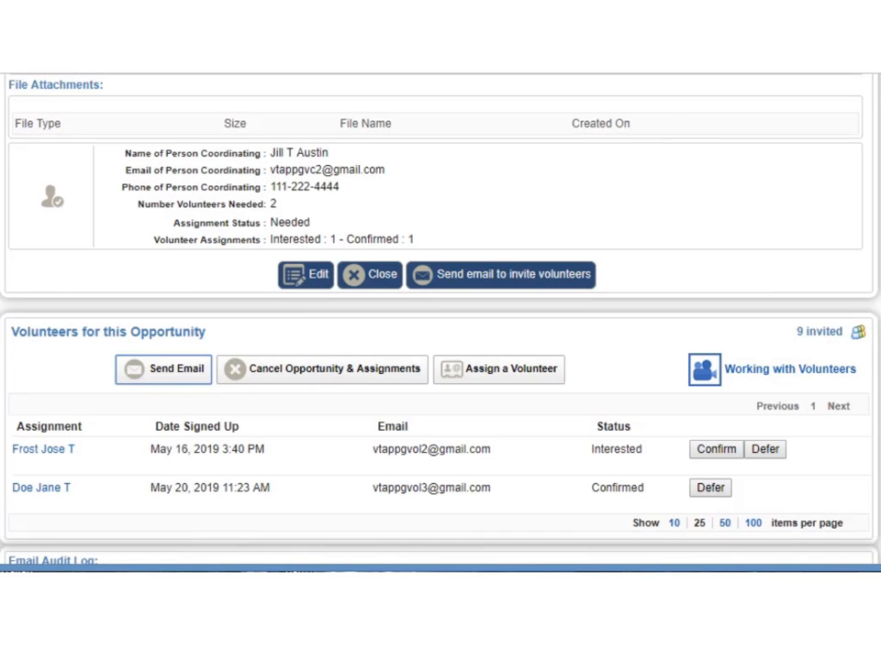
{"action": "scroll", "coordinate": [440, 321], "scroll_direction": "up", "scroll_amount": 10}
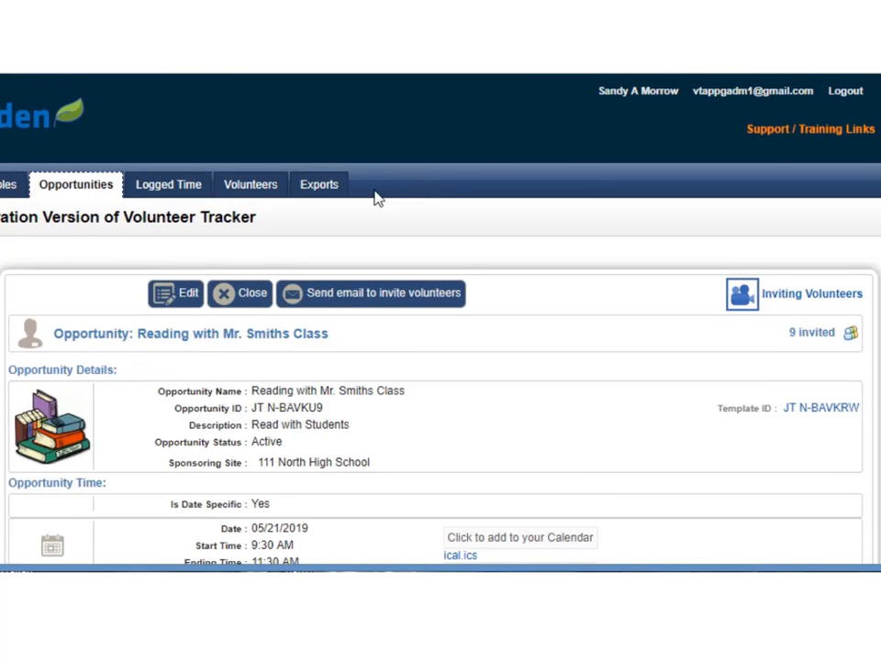
{"action": "left_click", "coordinate": [246, 294]}
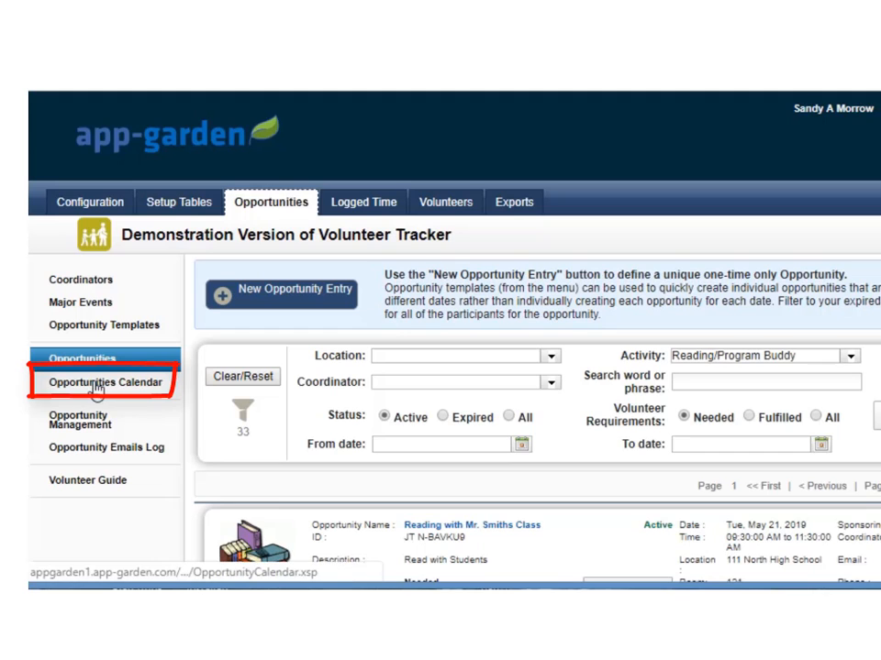
Open the Opportunities Calendar and view the details of the May 28 Reading buddies opportunity.
{"action": "left_click", "coordinate": [97, 390]}
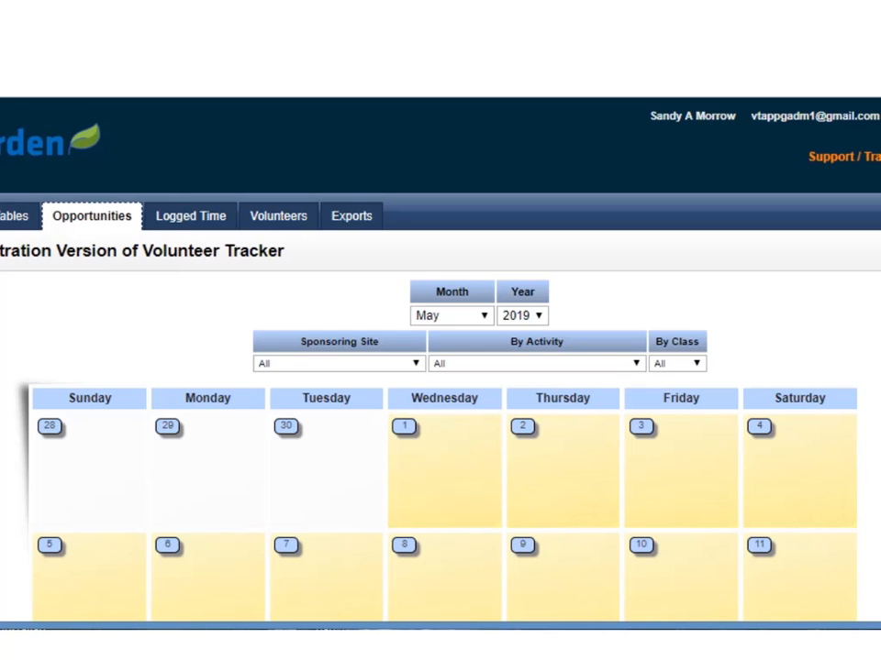
{"action": "scroll", "coordinate": [440, 367], "scroll_direction": "down", "scroll_amount": 5}
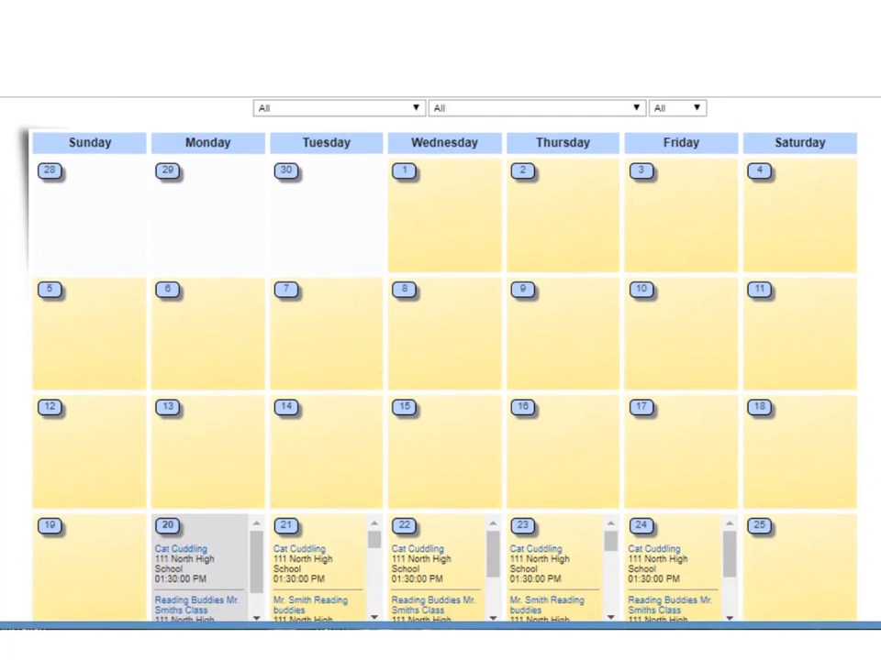
{"action": "scroll", "coordinate": [440, 367], "scroll_direction": "down", "scroll_amount": 3}
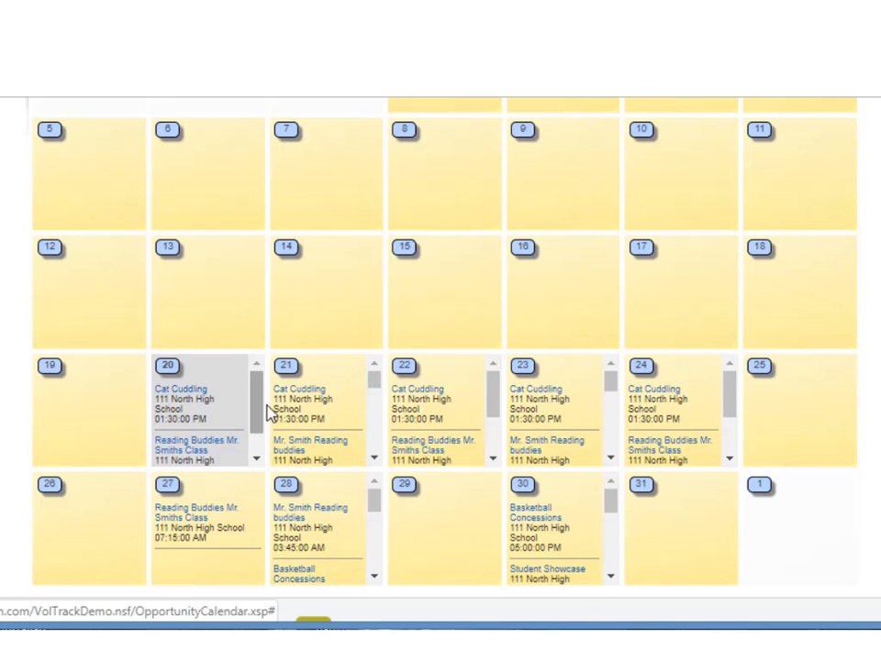
{"action": "left_click", "coordinate": [305, 513]}
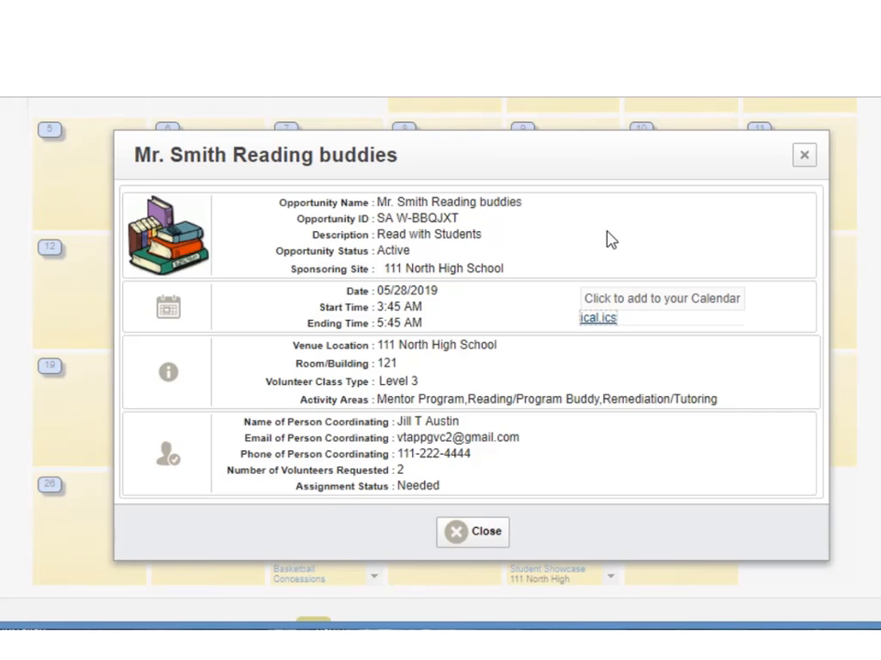
{"action": "left_click", "coordinate": [802, 157]}
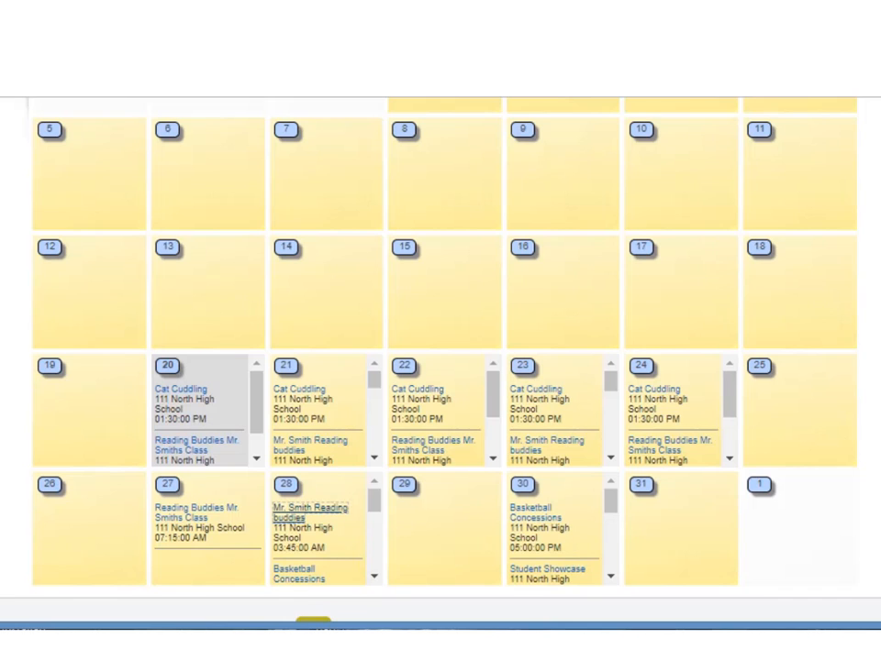
Filter the May 2019 opportunities calendar by the sponsoring site 111 North High School and look through it.
{"action": "scroll", "coordinate": [337, 266], "scroll_direction": "up", "scroll_amount": 5}
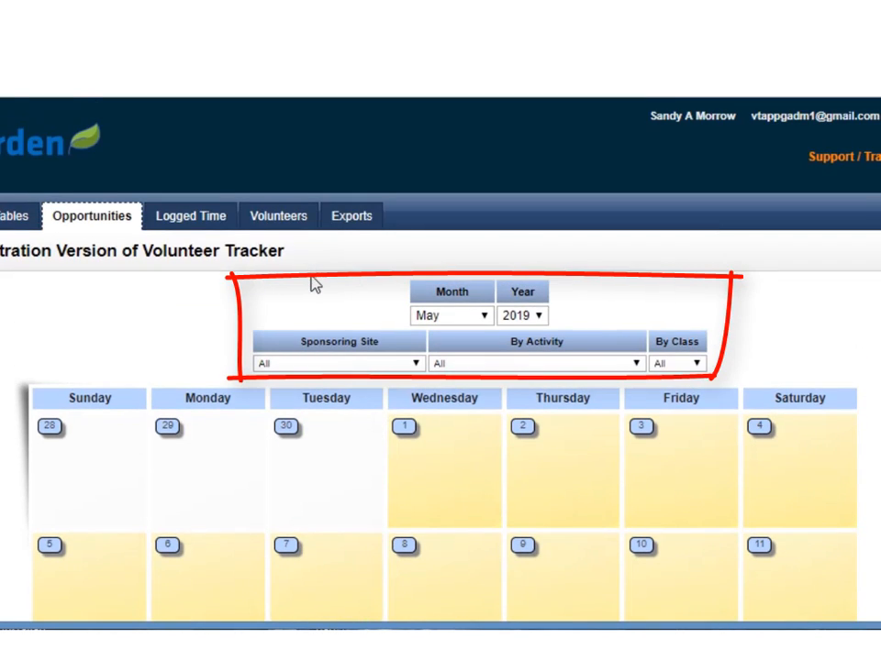
{"action": "left_click", "coordinate": [419, 365]}
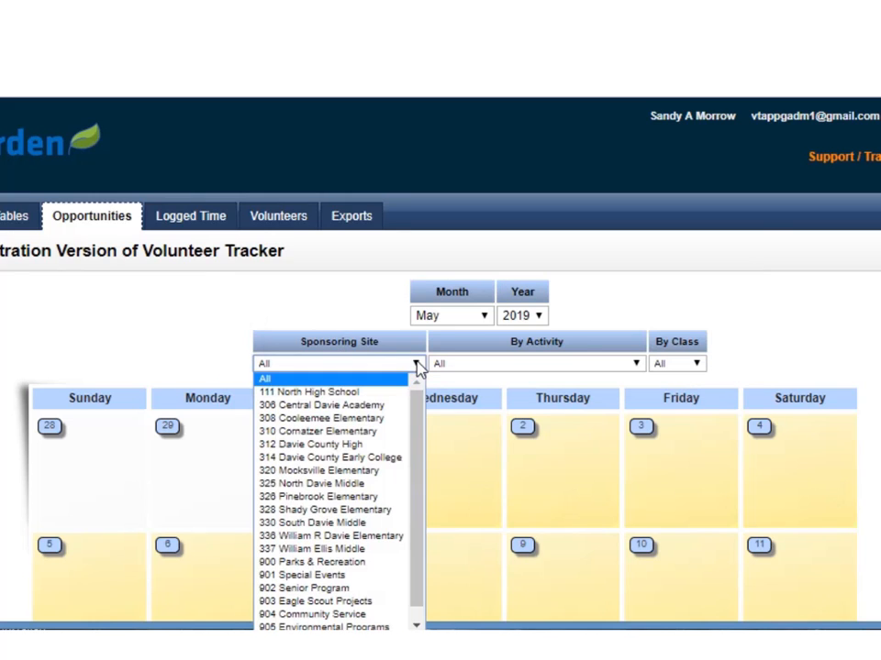
{"action": "left_click", "coordinate": [385, 393]}
{"action": "scroll", "coordinate": [387, 400], "scroll_direction": "down", "scroll_amount": 3}
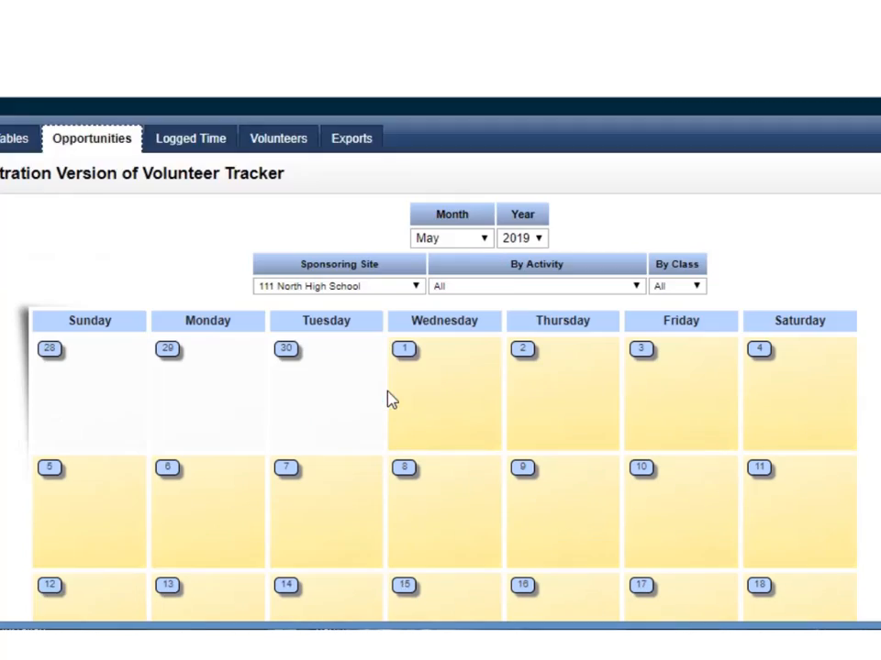
{"action": "scroll", "coordinate": [389, 383], "scroll_direction": "down", "scroll_amount": 3}
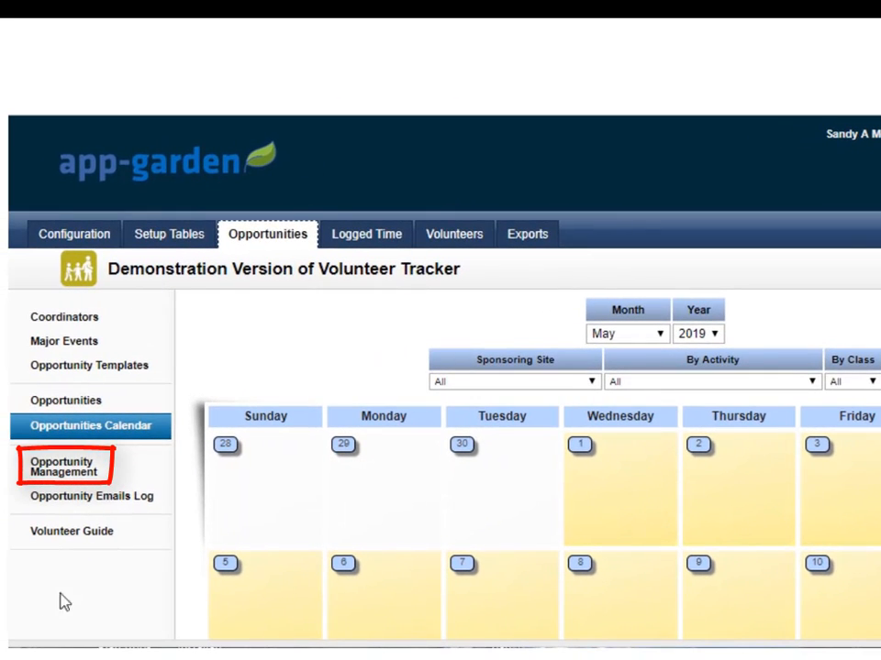
Open Opportunity Management and review the upcoming opportunities' invited, required, interested, confirmed and needed volunteers, their assignment status and the page guidance.
{"action": "left_click", "coordinate": [64, 472]}
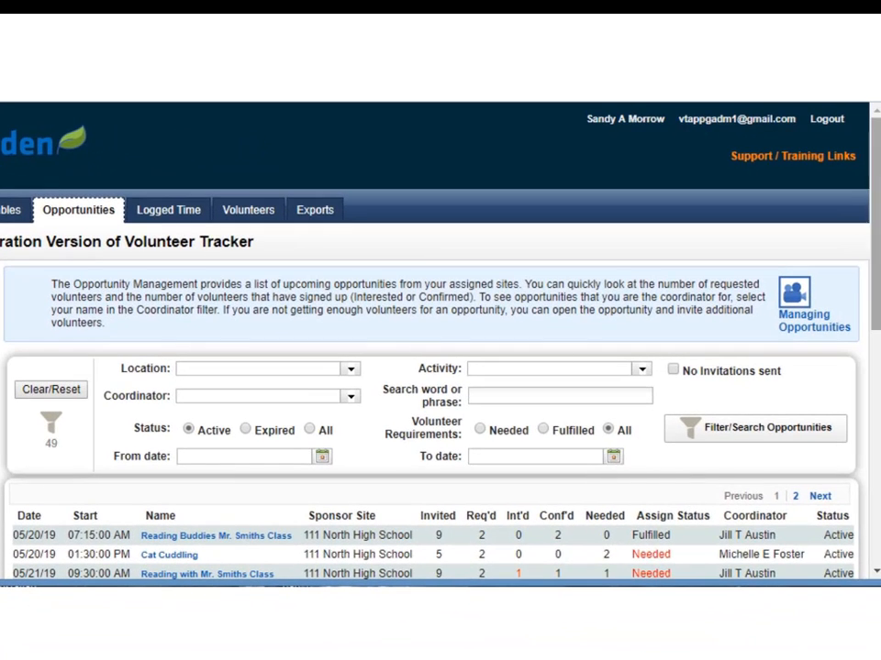
{"action": "left_click_drag", "start_coordinate": [876, 264], "coordinate": [876, 402]}
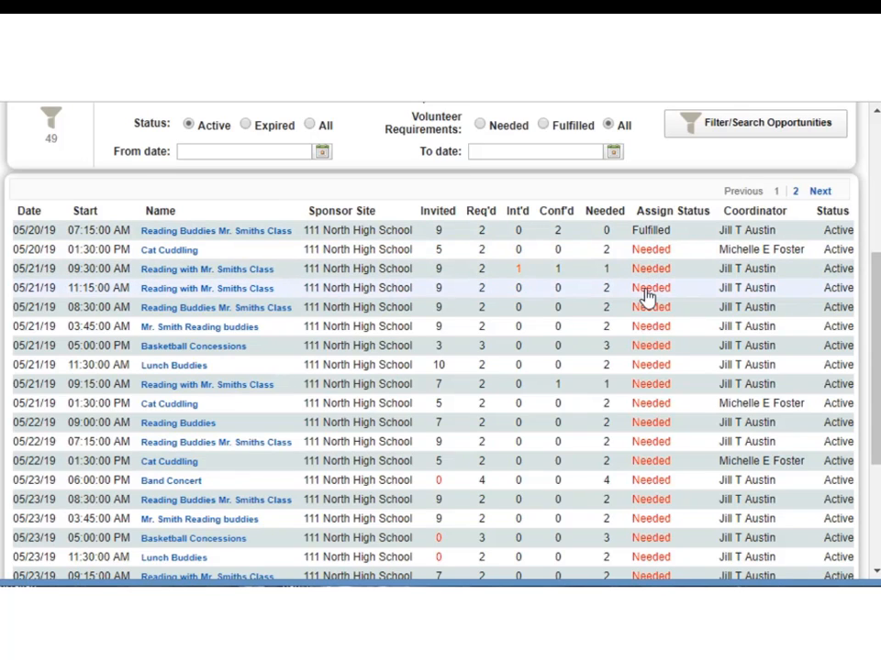
{"action": "scroll", "coordinate": [647, 293], "scroll_direction": "up", "scroll_amount": 3}
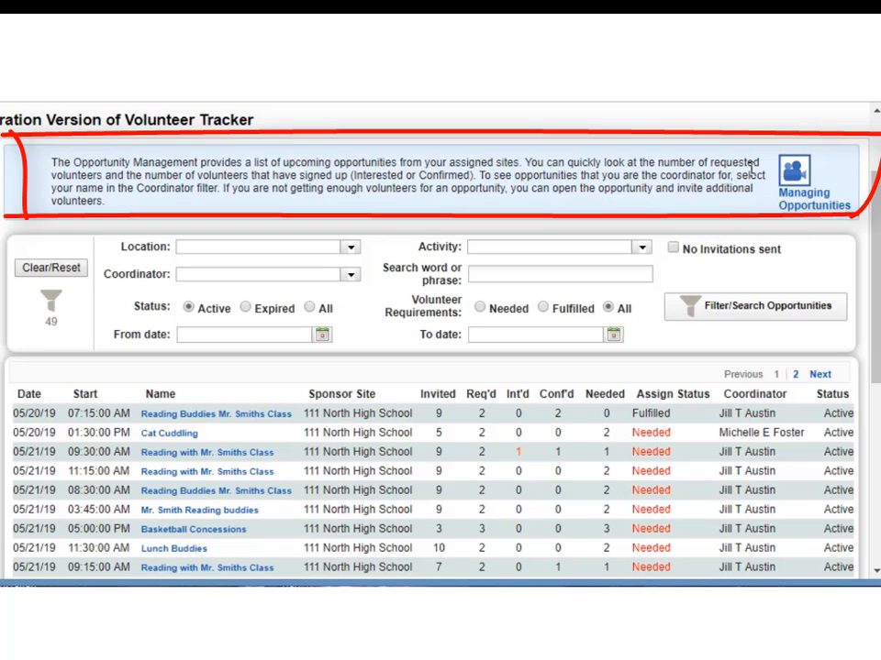
{"action": "left_click", "coordinate": [793, 179]}
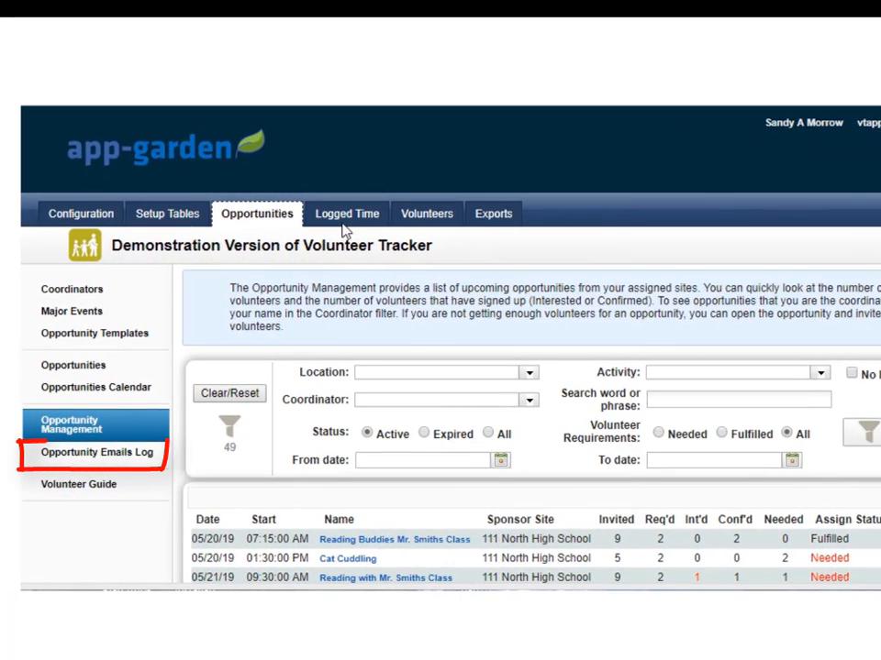
View the Opportunity Emails Log for 111 North High School, and open the Major Events page.
{"action": "left_click", "coordinate": [69, 456]}
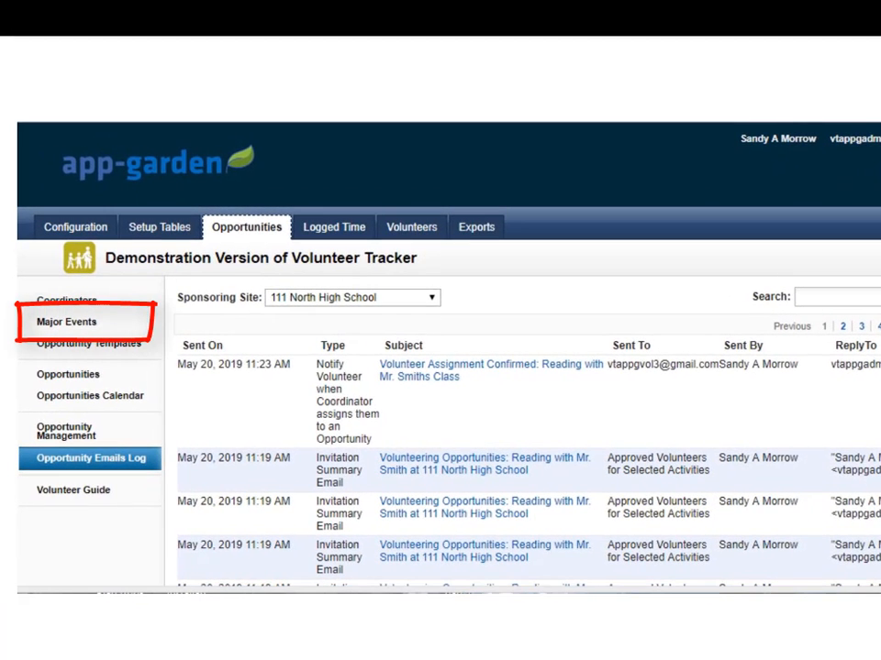
{"action": "left_click", "coordinate": [72, 328]}
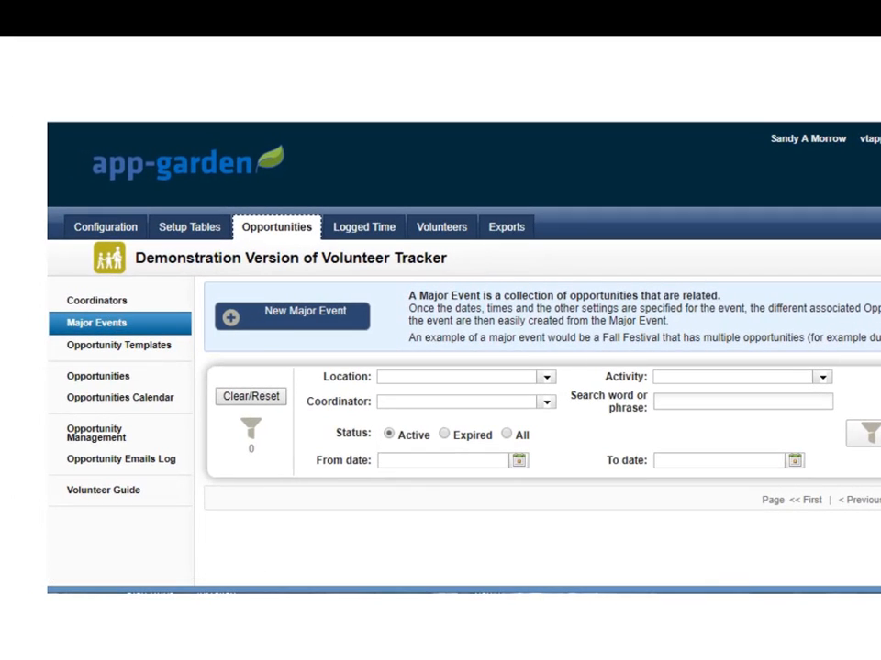
View the coordinators assigned to 111 North High School and open that page's training video.
{"action": "left_click", "coordinate": [95, 304]}
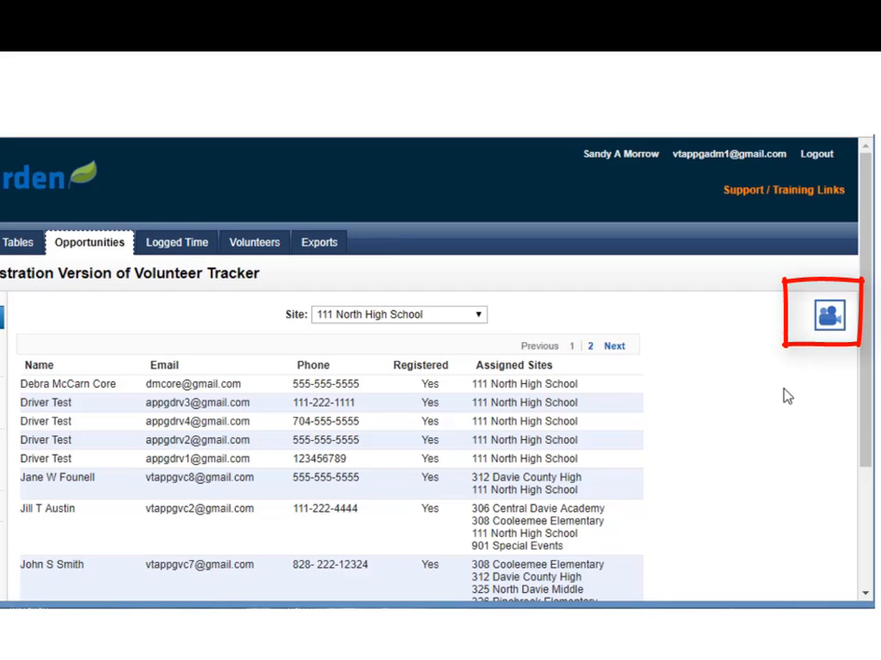
{"action": "left_click", "coordinate": [828, 316]}
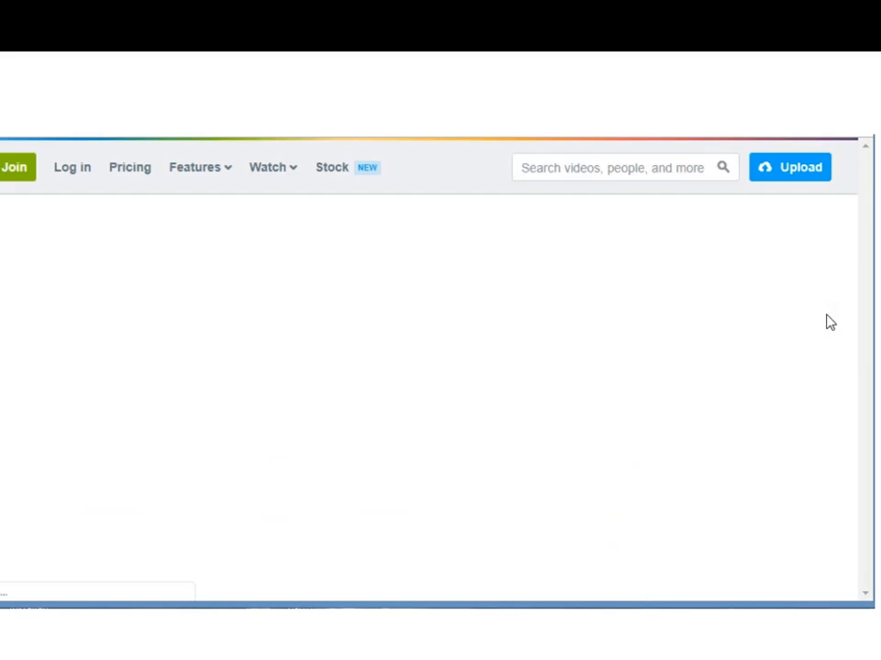